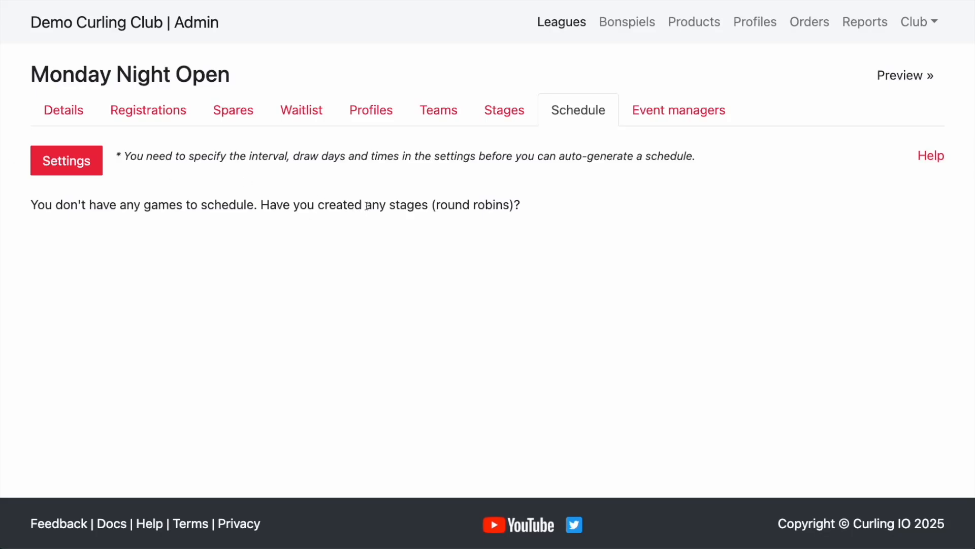
{"action": "left_click_drag", "start_coordinate": [531, 204], "coordinate": [61, 212]}
{"action": "triple_click", "coordinate": [61, 212]}
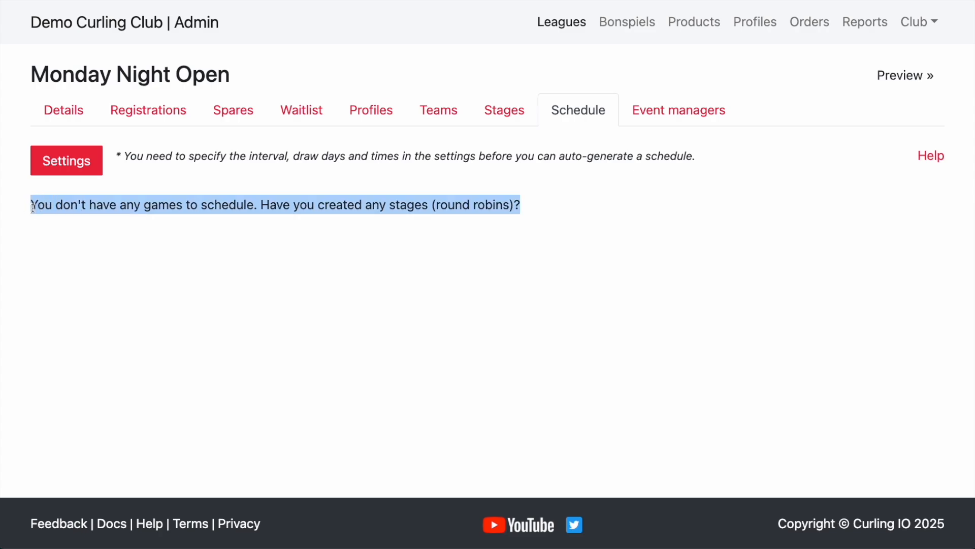
{"action": "left_click", "coordinate": [252, 222]}
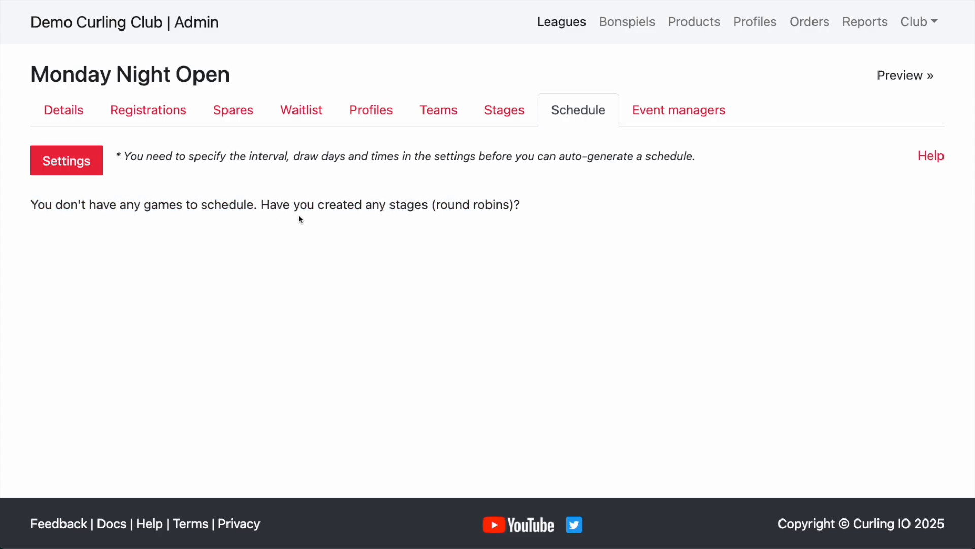
Start a new round robin stage for the Monday Night Open league and name it RR.
{"action": "left_click", "coordinate": [503, 108]}
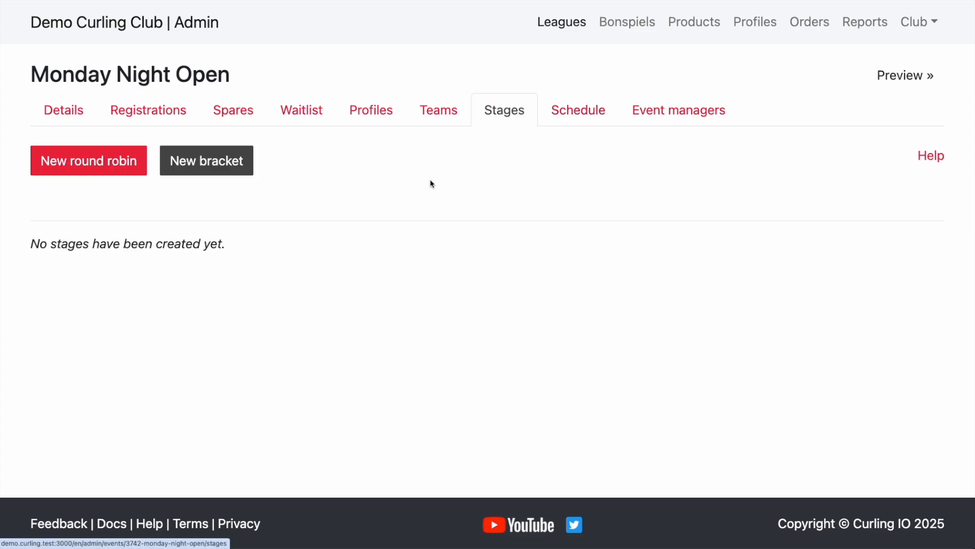
{"action": "left_click", "coordinate": [70, 162]}
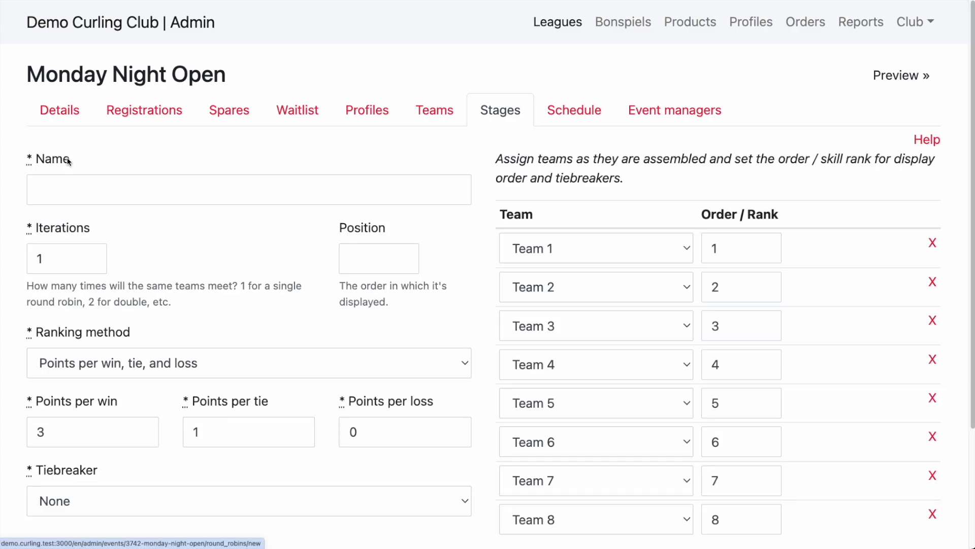
{"action": "left_click", "coordinate": [74, 185]}
{"action": "type", "text": "RR"}
{"action": "left_click", "coordinate": [237, 291]}
{"action": "scroll", "coordinate": [225, 304], "scroll_direction": "down", "scroll_amount": 2}
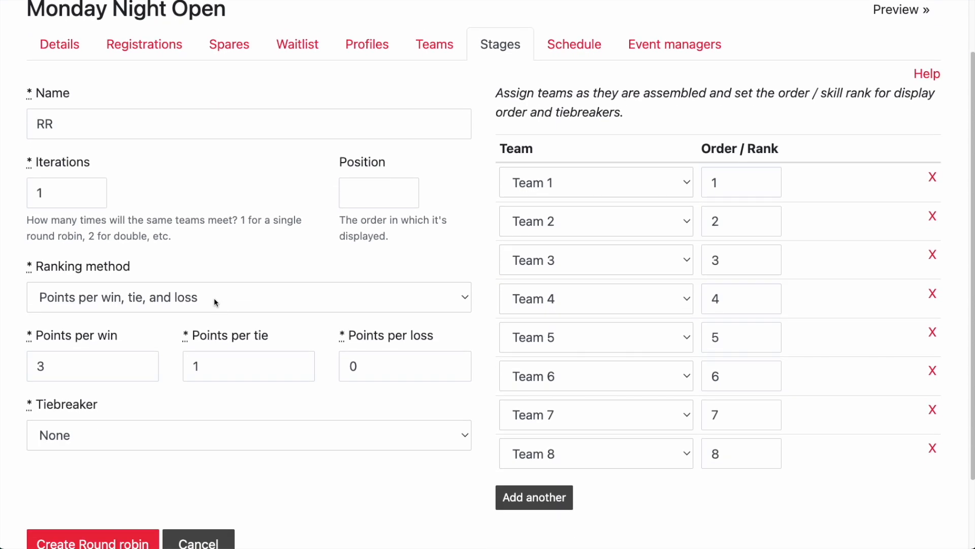
Keep the ranking method as Points per win, tie, and loss, and set the tiebreaker to Head to head.
{"action": "left_click", "coordinate": [215, 299]}
{"action": "left_click", "coordinate": [212, 298]}
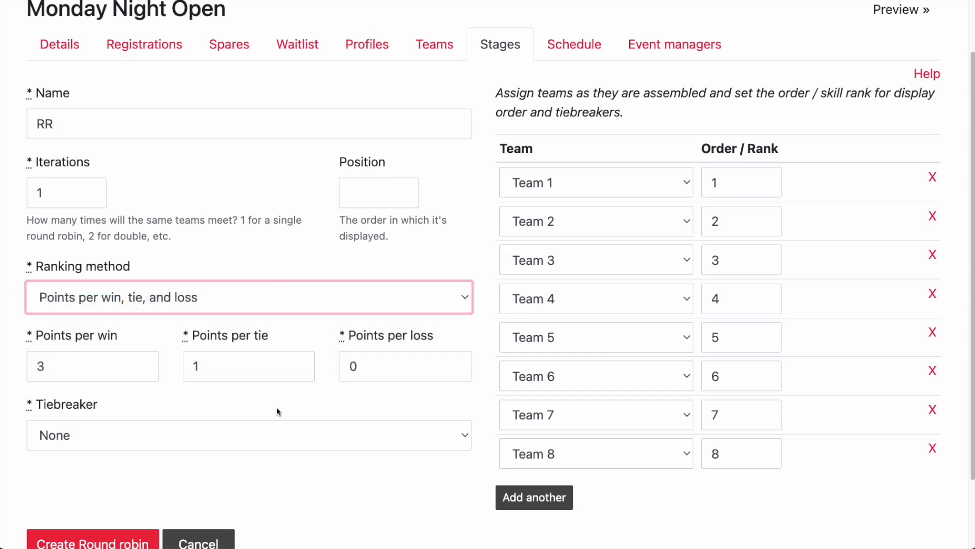
{"action": "left_click", "coordinate": [285, 436]}
{"action": "left_click", "coordinate": [285, 455]}
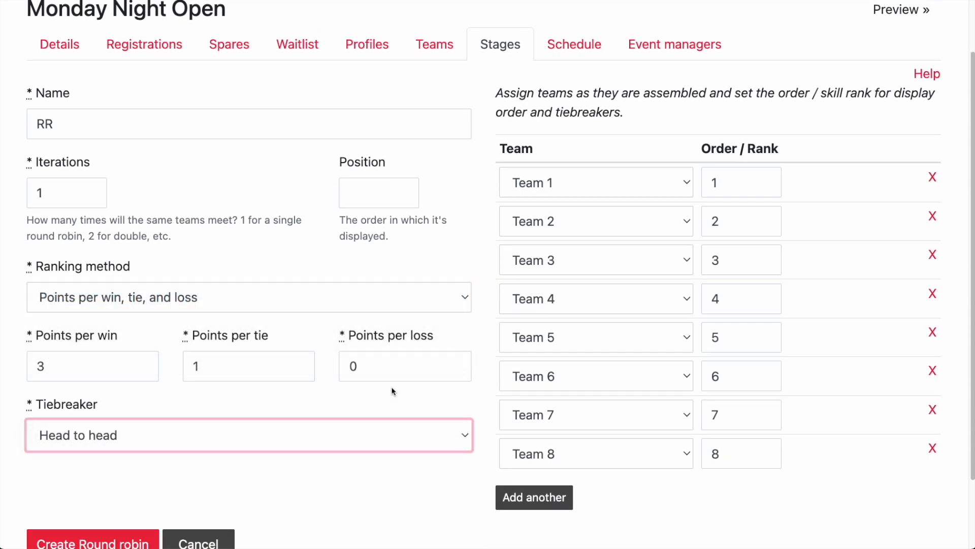
Keep Team 1 as the first team in the round robin and create the stage.
{"action": "left_click", "coordinate": [615, 193]}
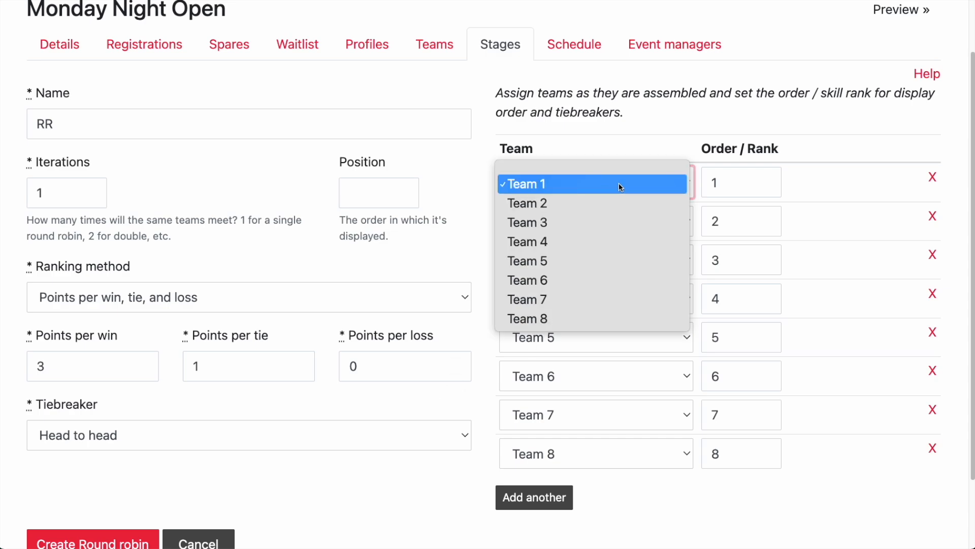
{"action": "left_click", "coordinate": [619, 185]}
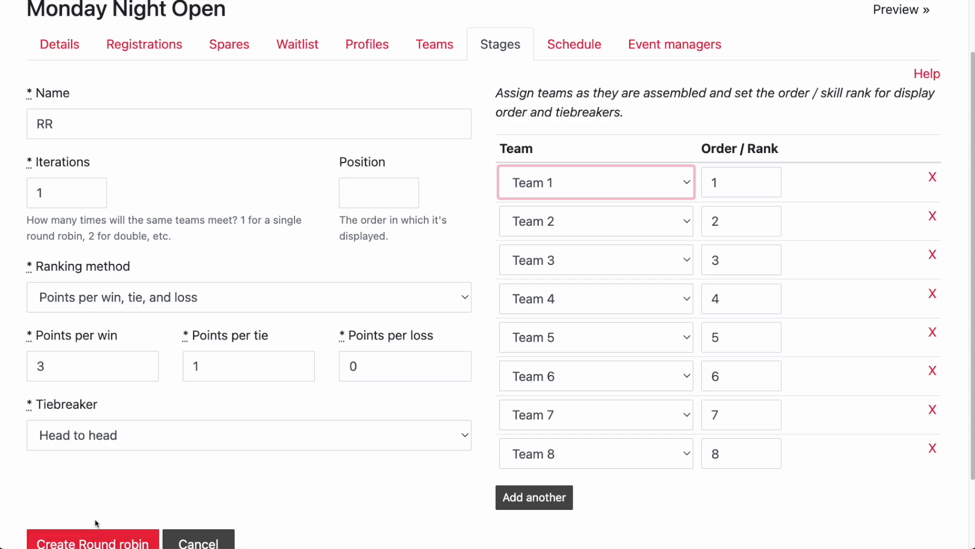
{"action": "scroll", "coordinate": [93, 529], "scroll_direction": "down", "scroll_amount": 1}
{"action": "left_click", "coordinate": [111, 532]}
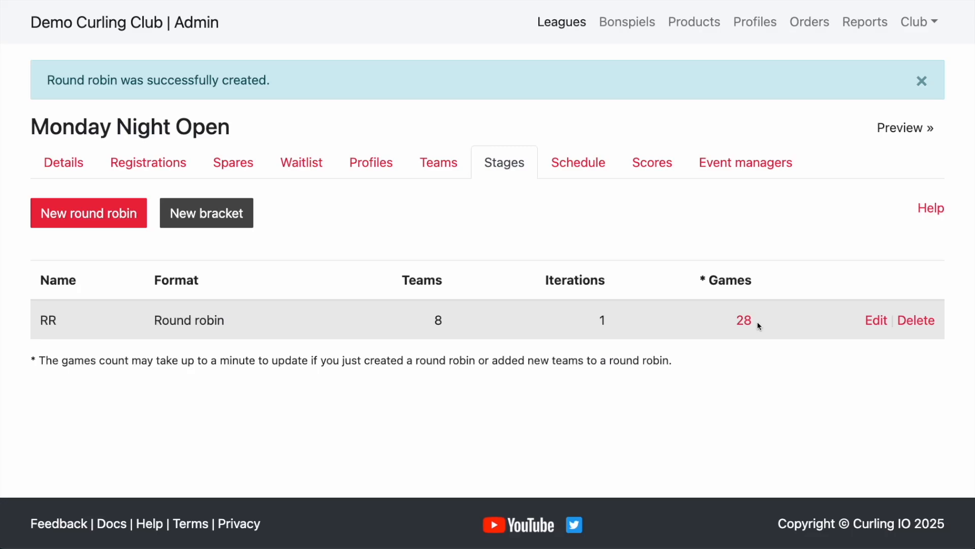
Open the league's schedule settings and keep Sheet as the sheet prefix with Alphanumeric sheet ordering.
{"action": "left_click", "coordinate": [575, 169]}
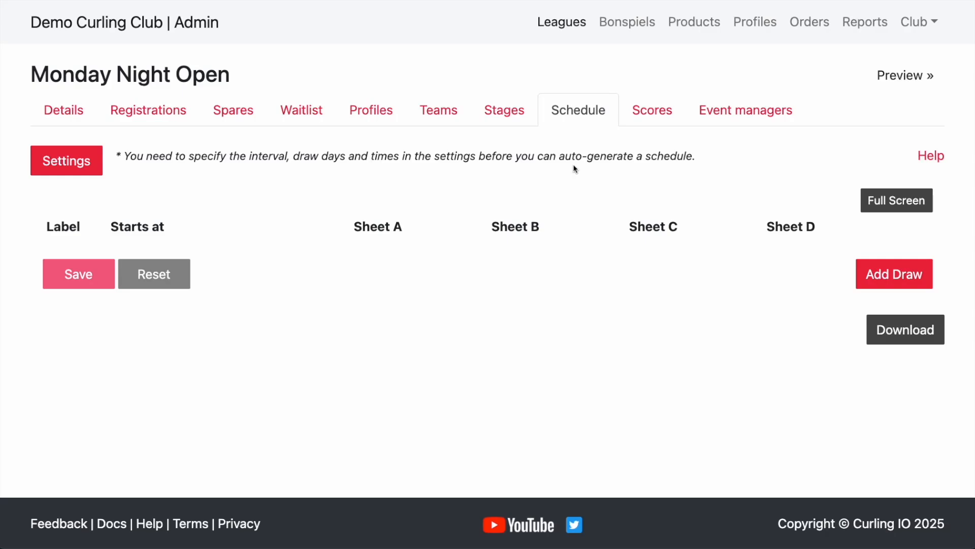
{"action": "left_click_drag", "start_coordinate": [127, 155], "coordinate": [732, 152]}
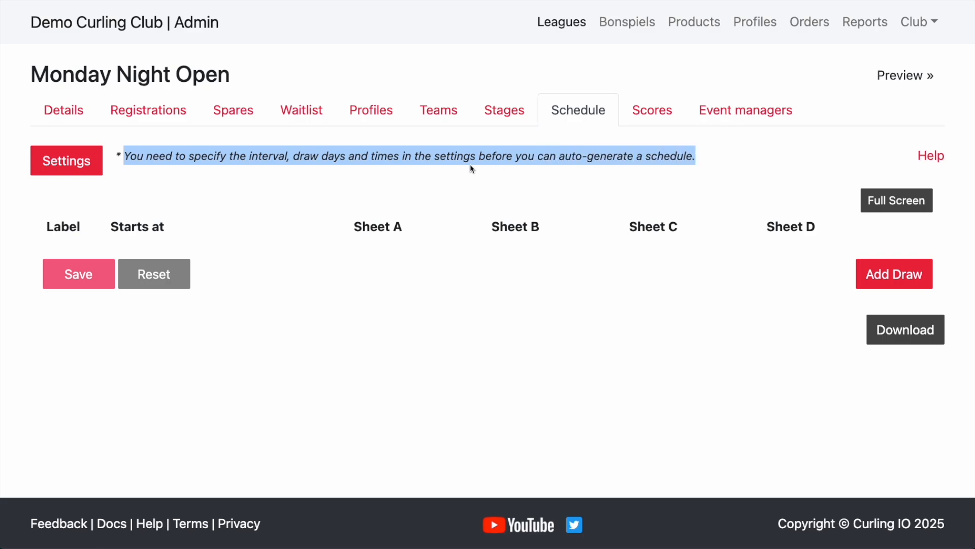
{"action": "left_click", "coordinate": [59, 169]}
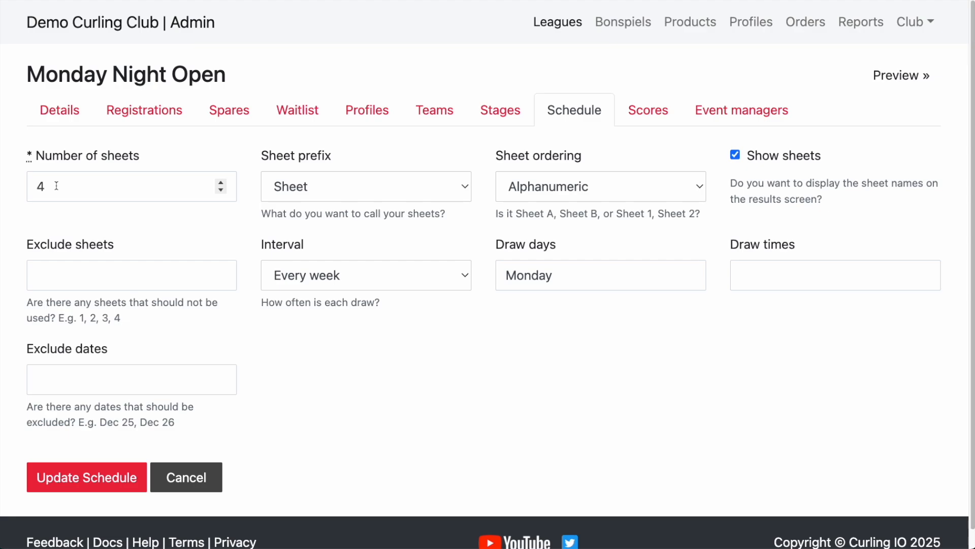
{"action": "left_click", "coordinate": [339, 189]}
{"action": "left_click", "coordinate": [339, 189]}
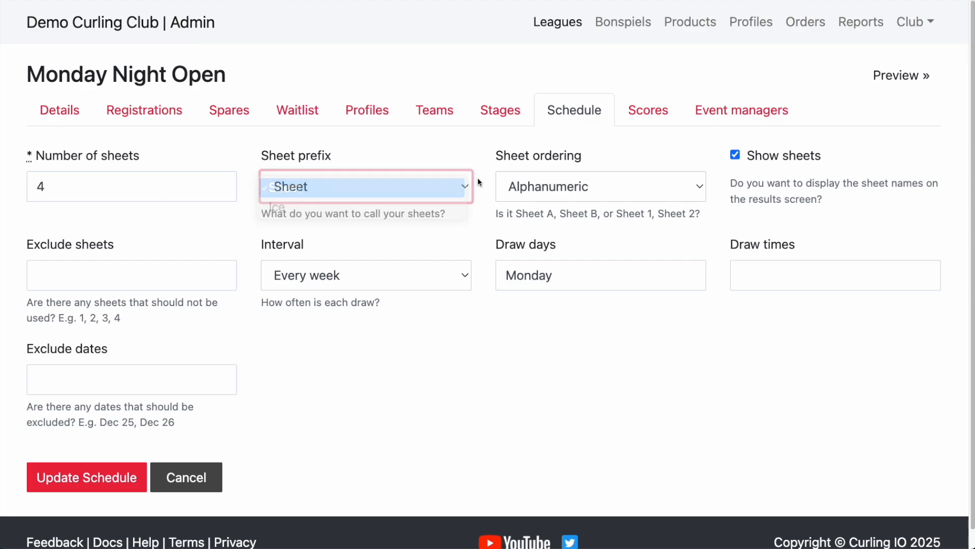
{"action": "left_click", "coordinate": [586, 191]}
{"action": "left_click", "coordinate": [586, 190]}
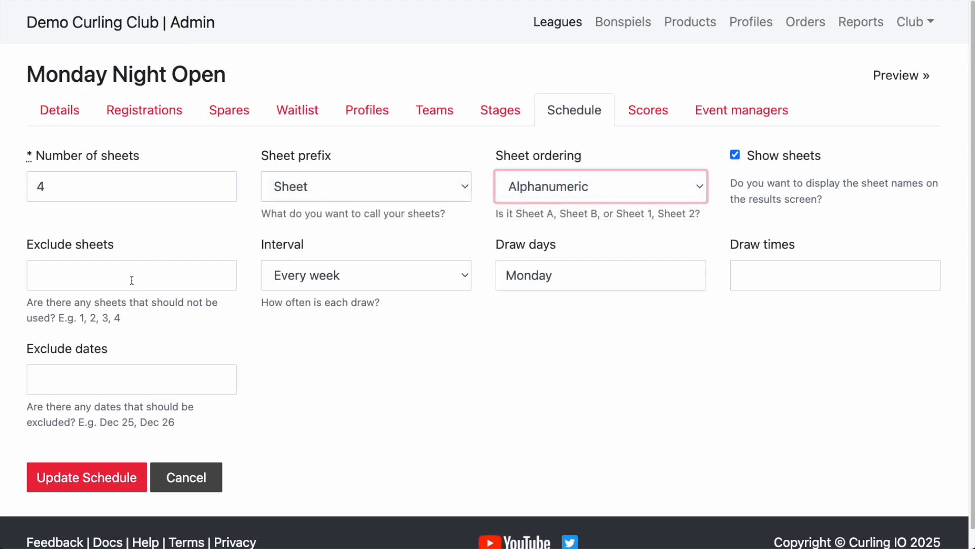
Keep the interval at Every week on Monday, set the draw time to 7pm, and update the schedule settings.
{"action": "left_click", "coordinate": [369, 274]}
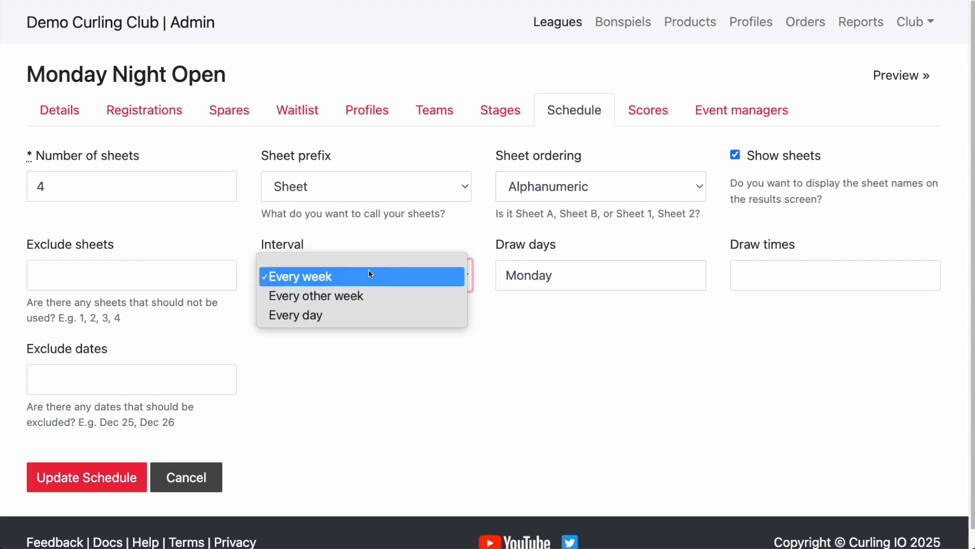
{"action": "left_click", "coordinate": [382, 274]}
{"action": "left_click", "coordinate": [613, 279]}
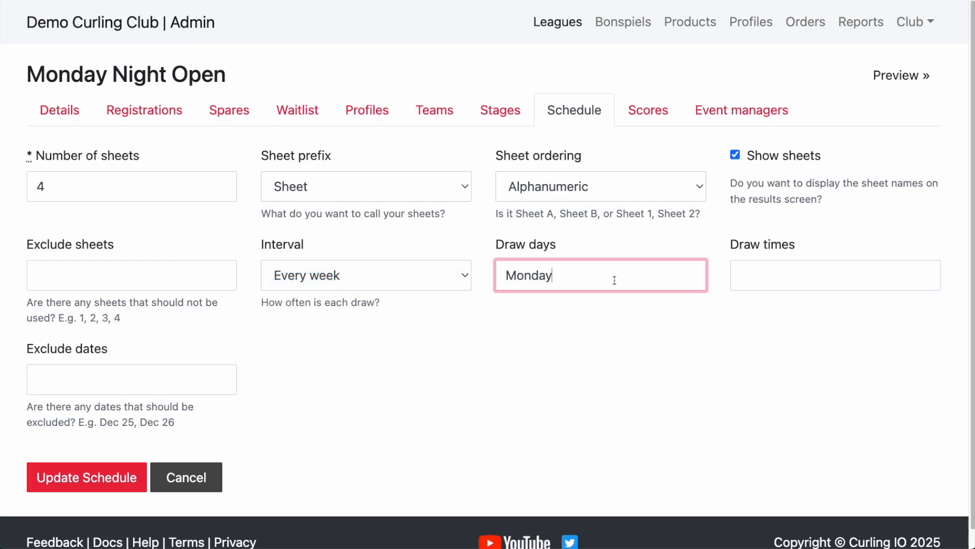
{"action": "left_click", "coordinate": [746, 276]}
{"action": "type", "text": "7pm"}
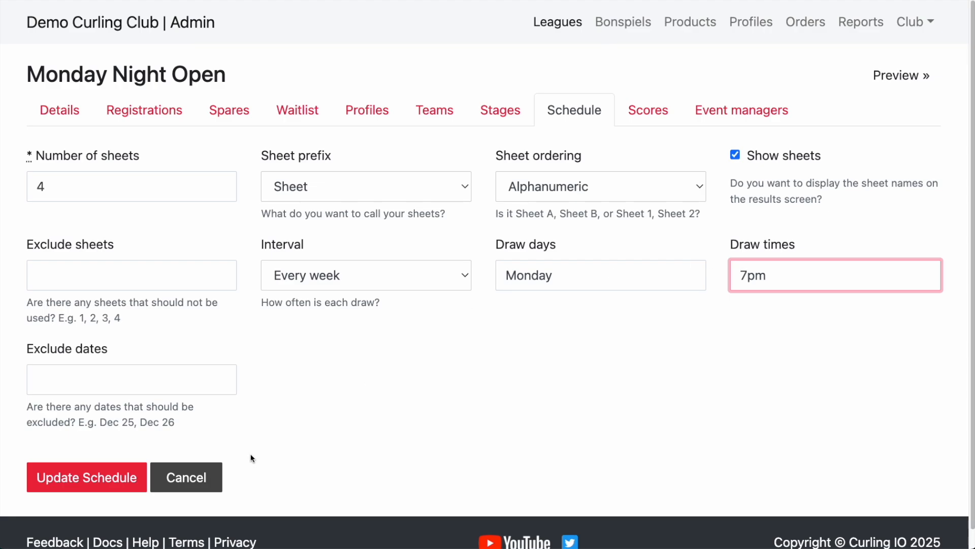
{"action": "left_click", "coordinate": [98, 483]}
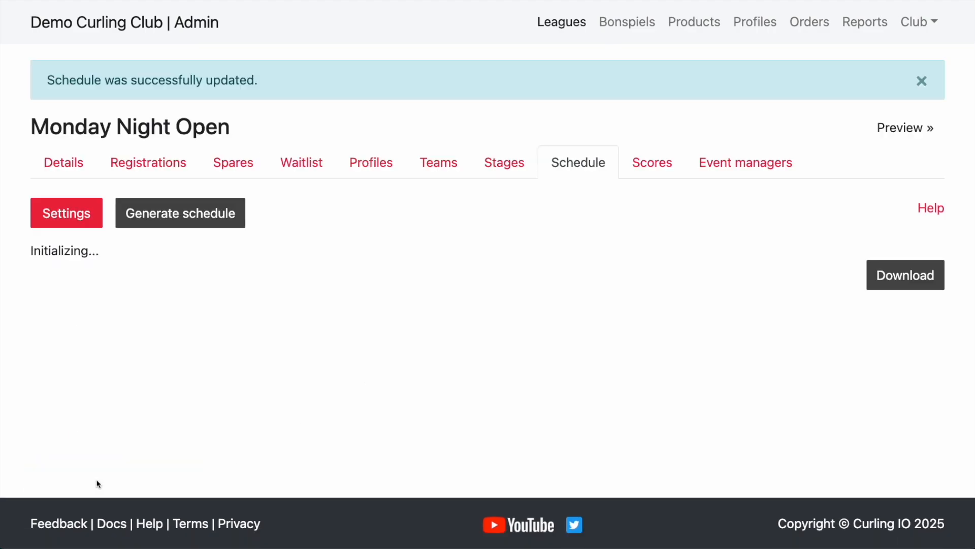
Generate the draw schedule from the 8 teams, 4 sheets template and check the date and time options for draw 1.
{"action": "left_click", "coordinate": [195, 210]}
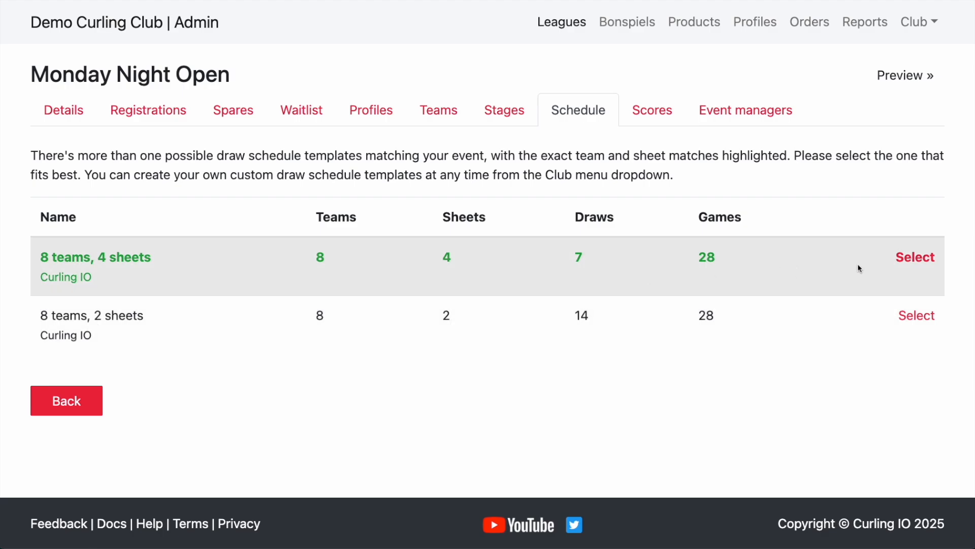
{"action": "left_click", "coordinate": [929, 259]}
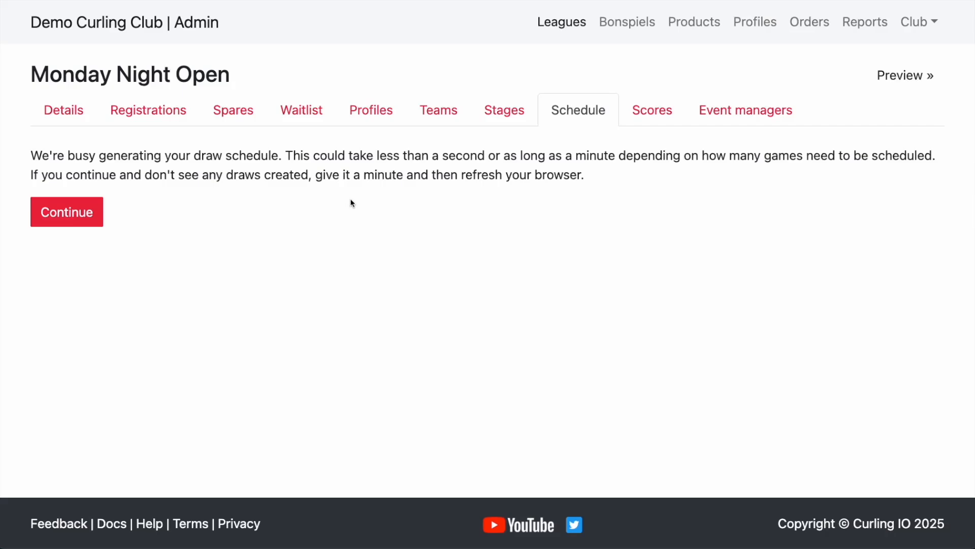
{"action": "left_click", "coordinate": [76, 213]}
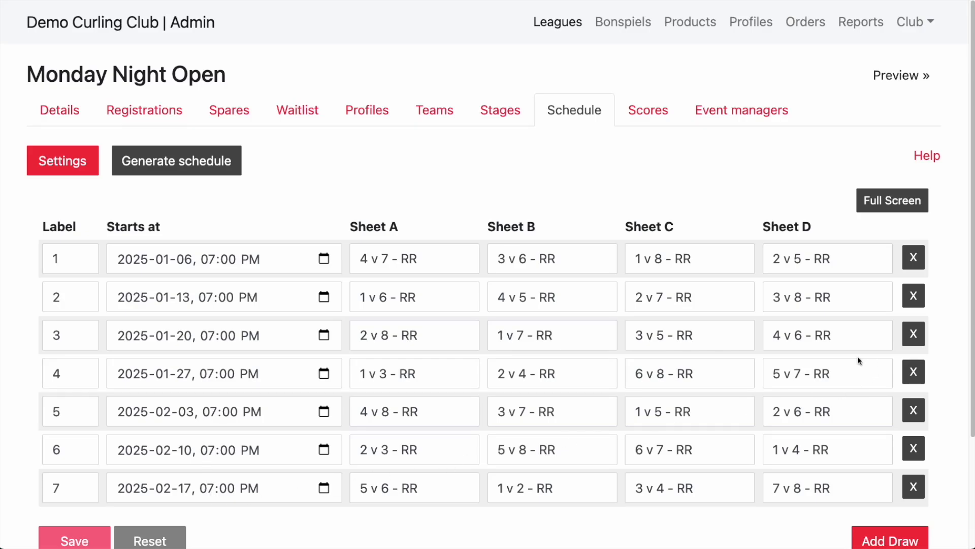
{"action": "left_click", "coordinate": [323, 258]}
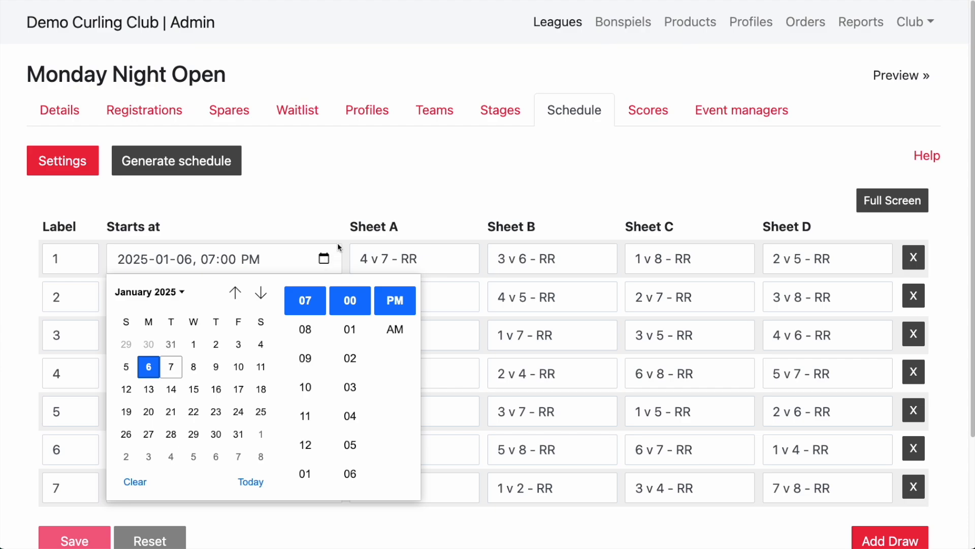
{"action": "left_click", "coordinate": [529, 203]}
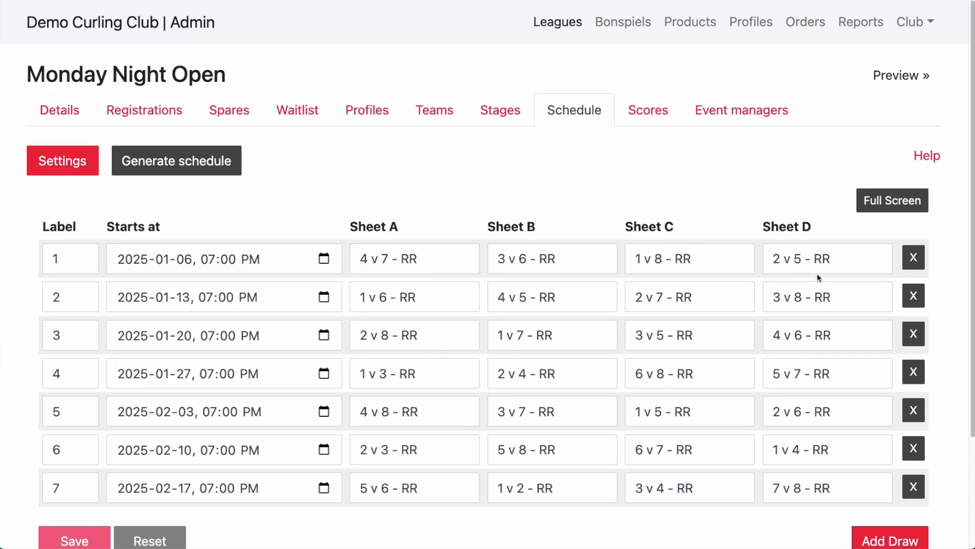
In draw 7, clear the games on Sheets A, B and D and assign 5 v 6 - RR to Sheet C.
{"action": "scroll", "coordinate": [819, 277], "scroll_direction": "down", "scroll_amount": 3}
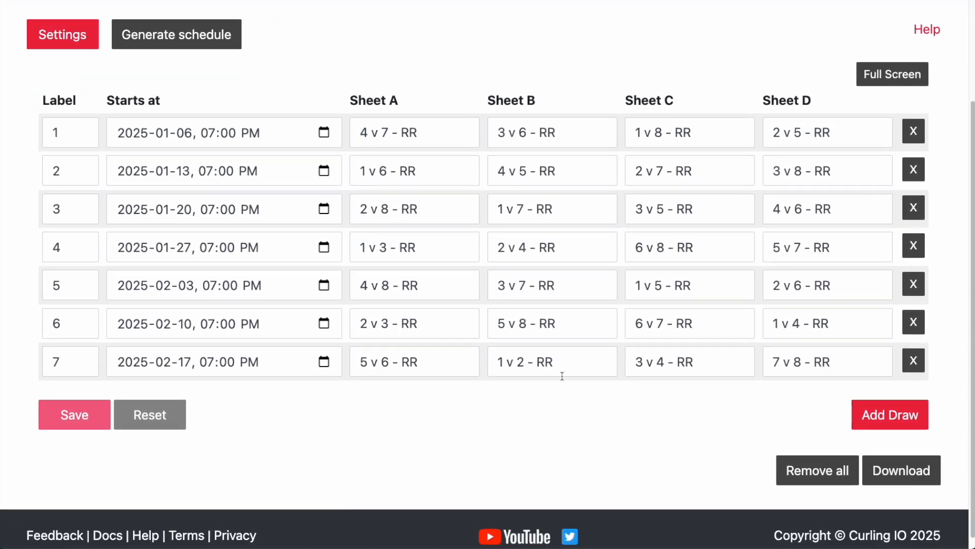
{"action": "left_click", "coordinate": [434, 365]}
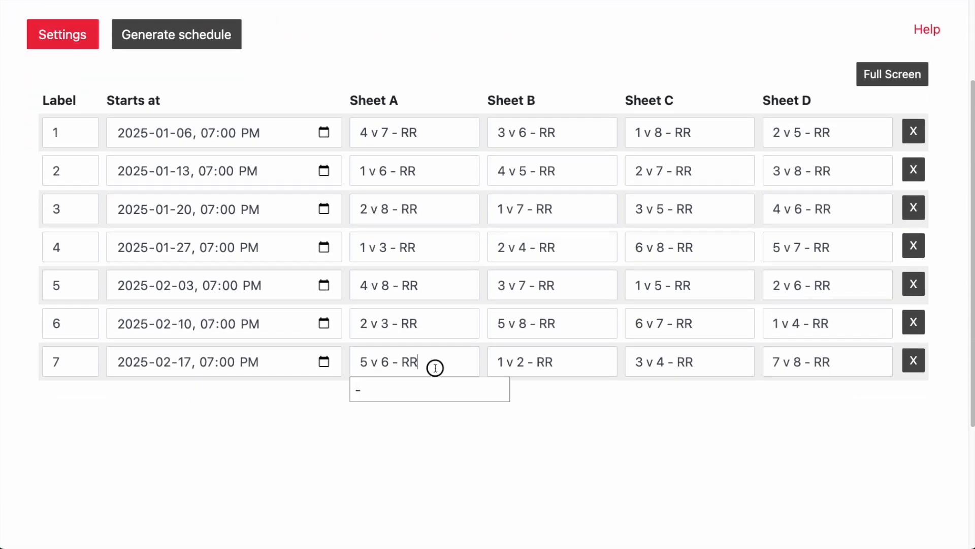
{"action": "left_click", "coordinate": [371, 396]}
{"action": "left_click", "coordinate": [561, 357]}
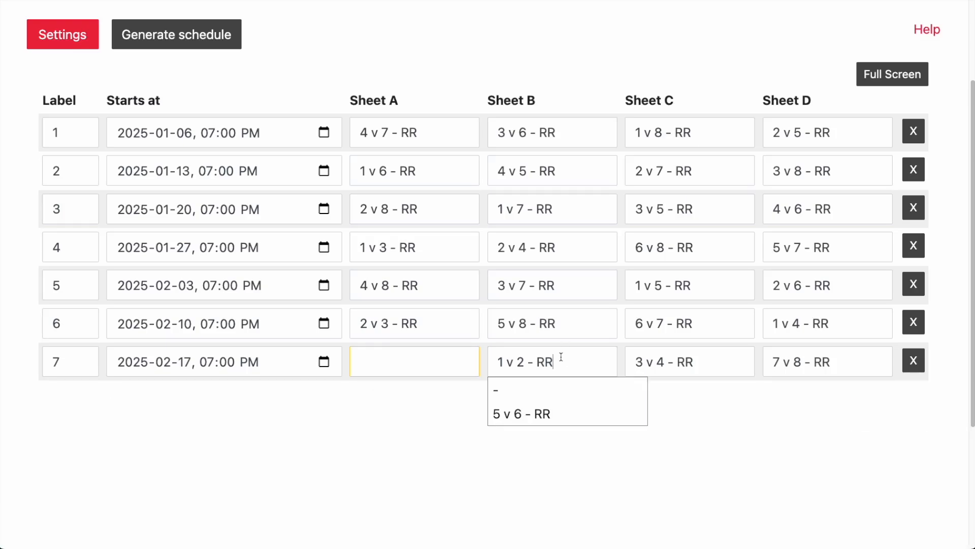
{"action": "left_click", "coordinate": [521, 401]}
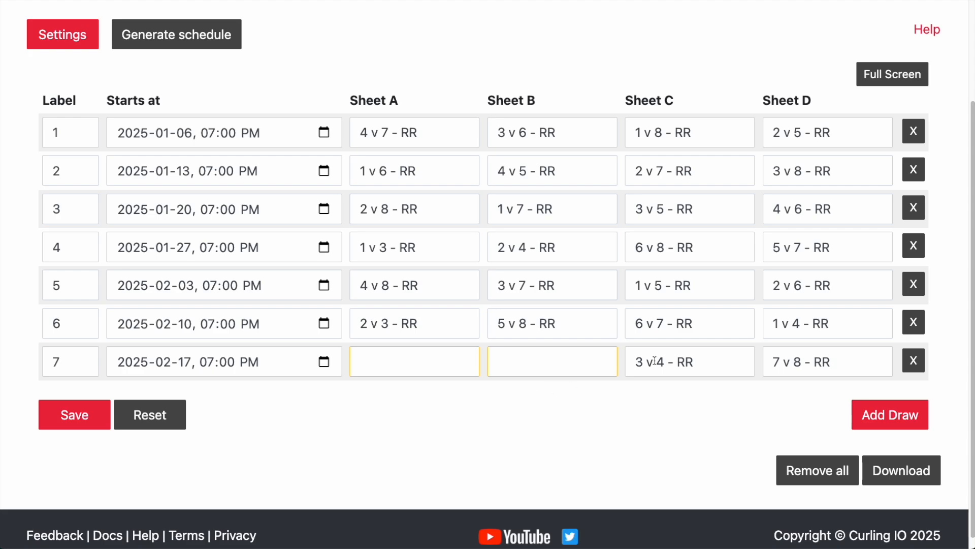
{"action": "left_click", "coordinate": [654, 362]}
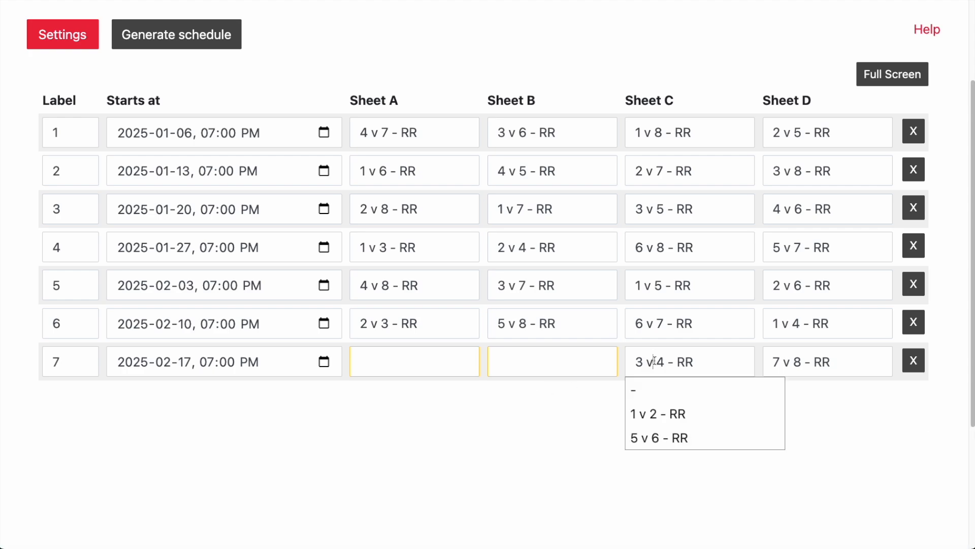
{"action": "left_click", "coordinate": [662, 439]}
{"action": "left_click", "coordinate": [802, 360]}
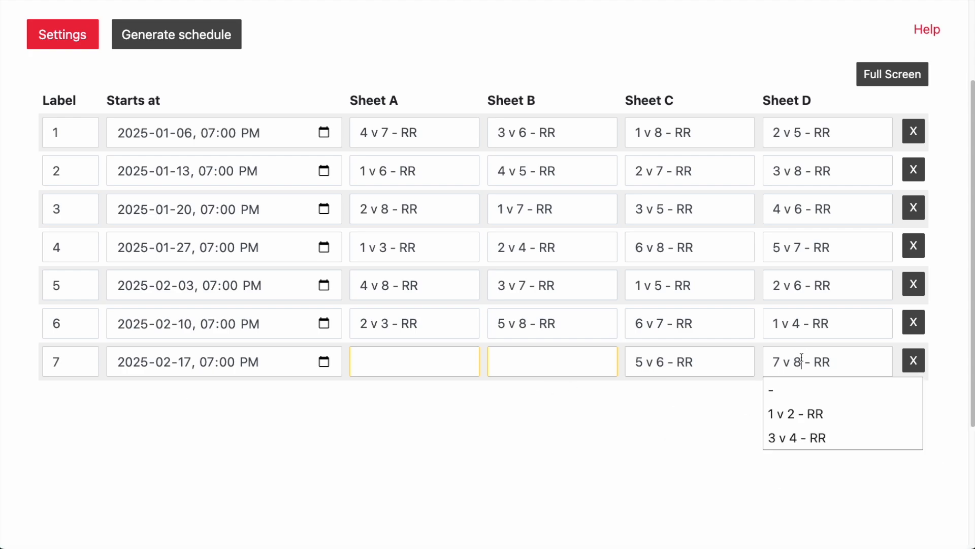
{"action": "left_click", "coordinate": [805, 389]}
Assign 7 v 8 to Sheet A, 3 v 4 to Sheet B and 1 v 2 to Sheet D in draw 7, and save the schedule.
{"action": "left_click", "coordinate": [424, 365]}
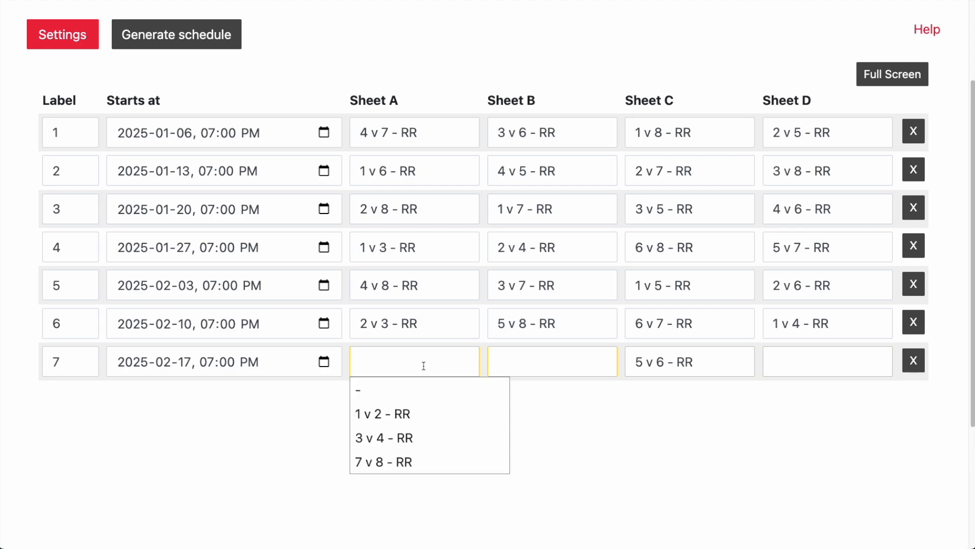
{"action": "left_click", "coordinate": [420, 461]}
{"action": "left_click", "coordinate": [571, 363]}
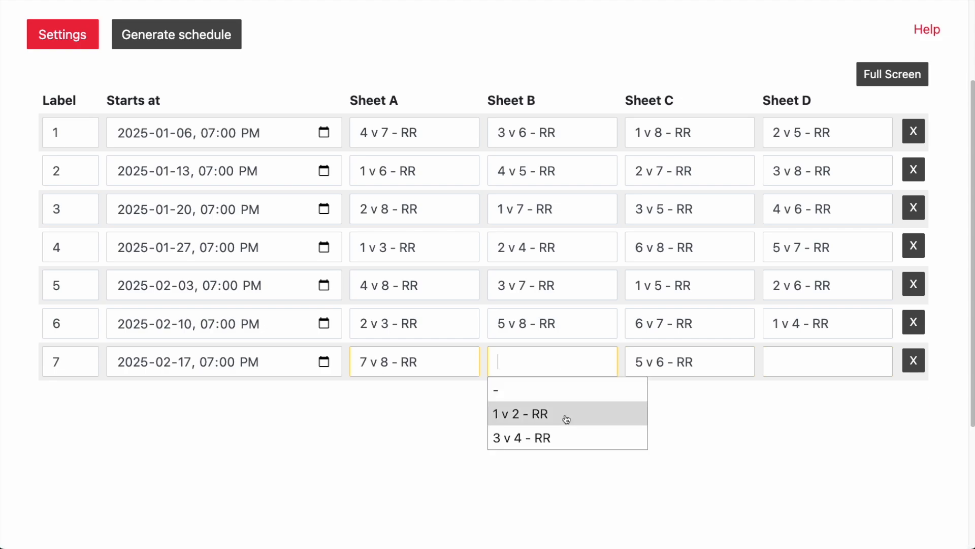
{"action": "left_click", "coordinate": [562, 439]}
{"action": "left_click", "coordinate": [806, 363]}
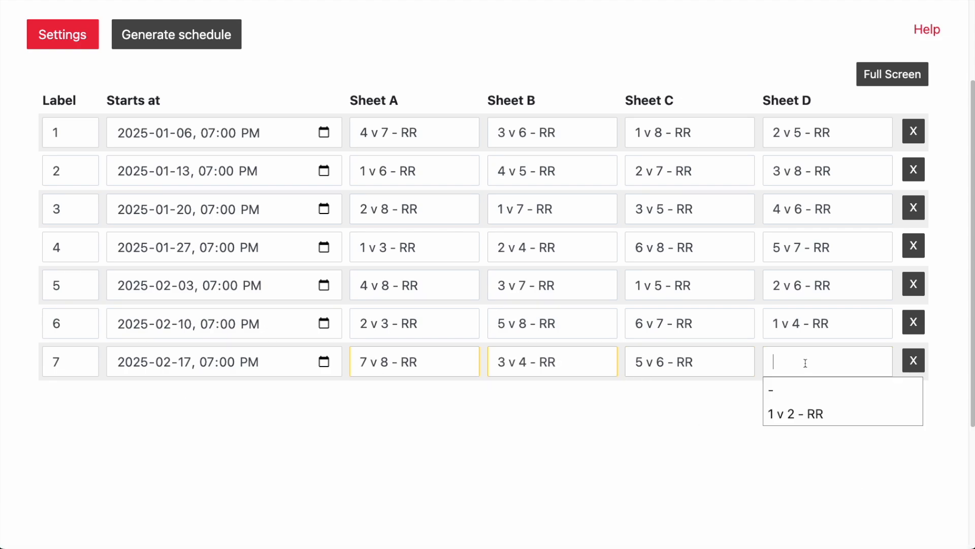
{"action": "left_click", "coordinate": [809, 409]}
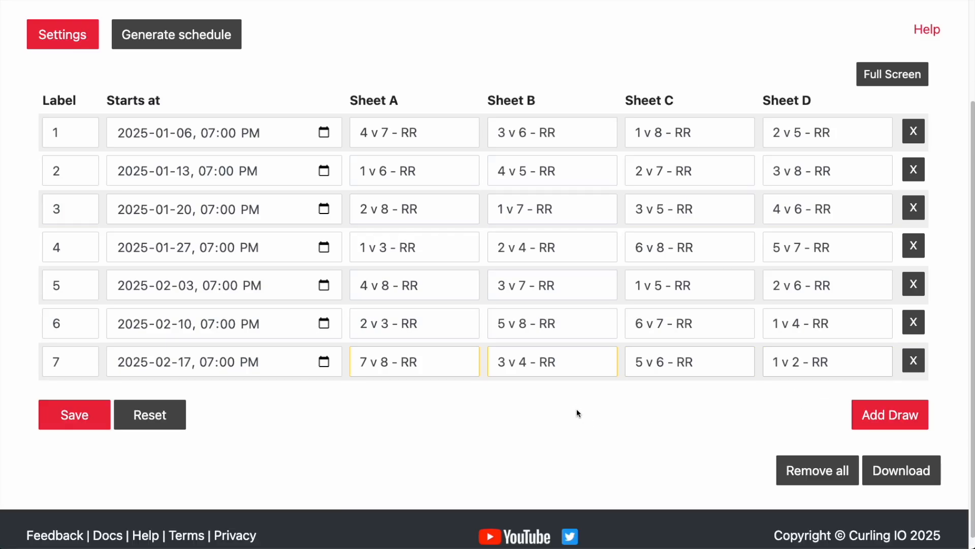
{"action": "left_click", "coordinate": [71, 416]}
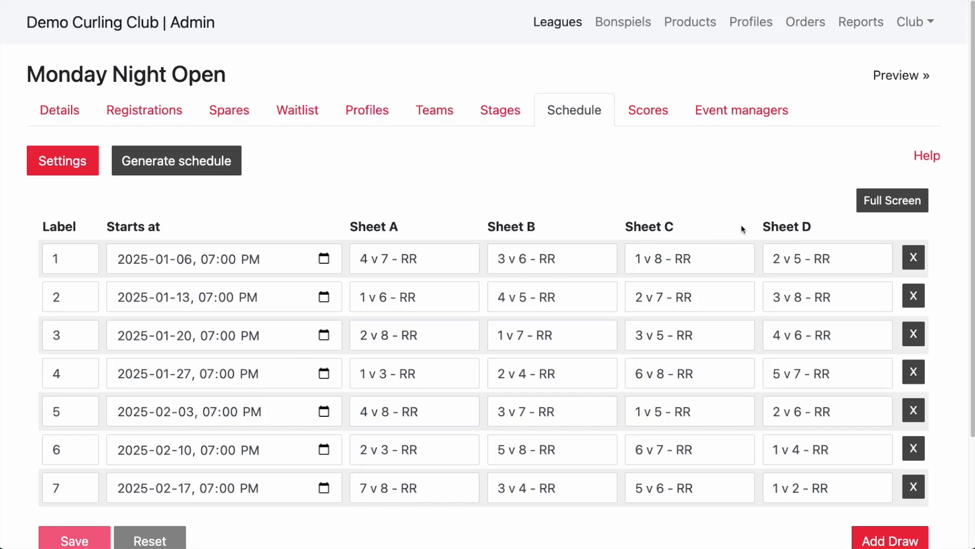
Show the schedule in full screen, add draw 8 dated 2025-02-24 at 07:00 PM, and save it.
{"action": "left_click", "coordinate": [885, 197]}
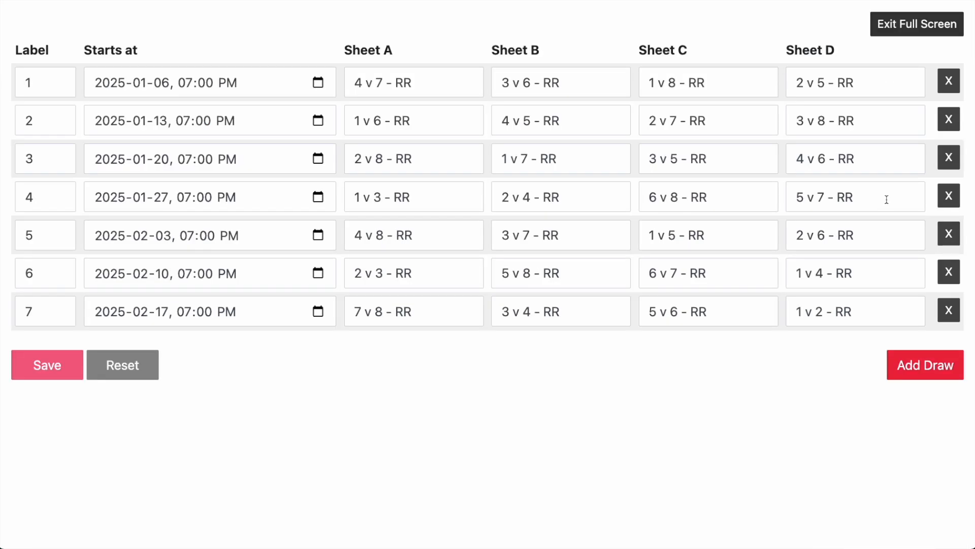
{"action": "left_click", "coordinate": [924, 365]}
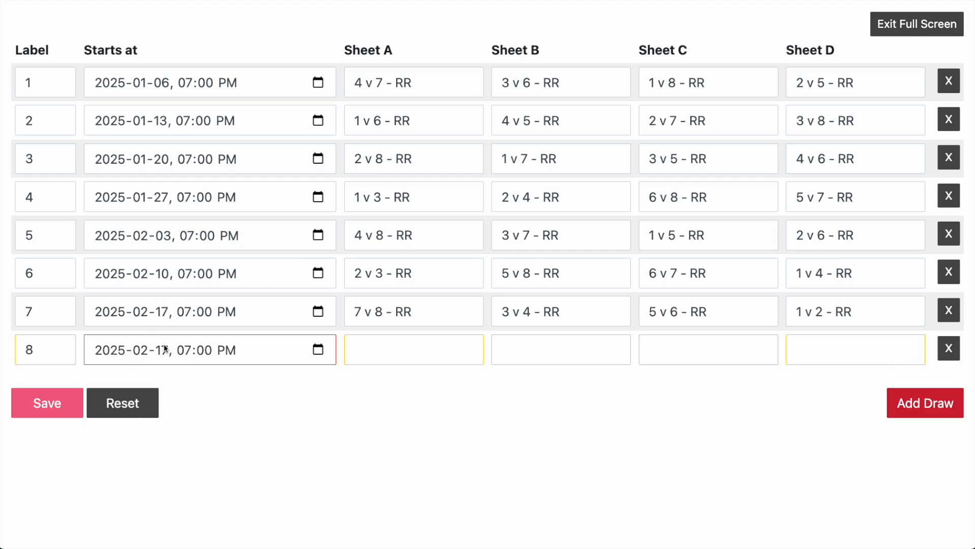
{"action": "left_click", "coordinate": [318, 349]}
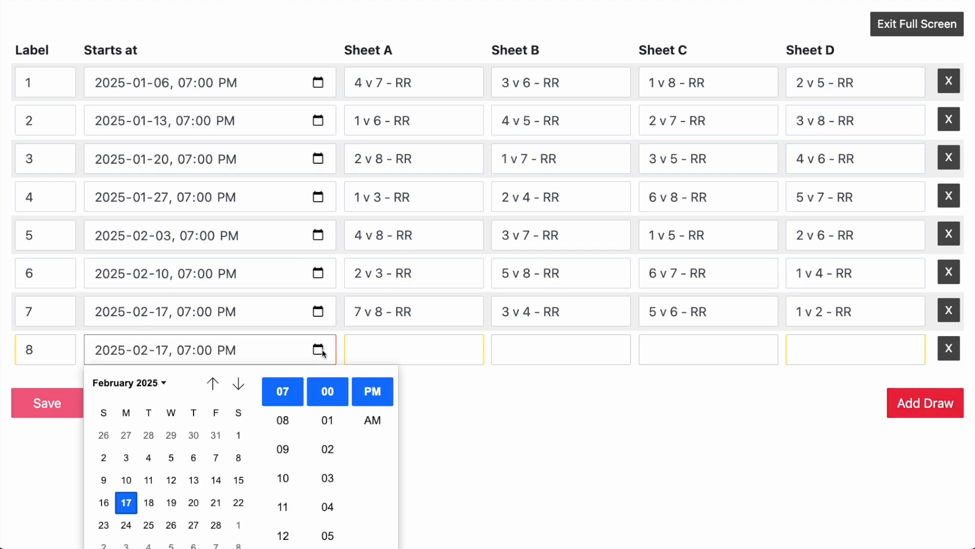
{"action": "left_click", "coordinate": [118, 530]}
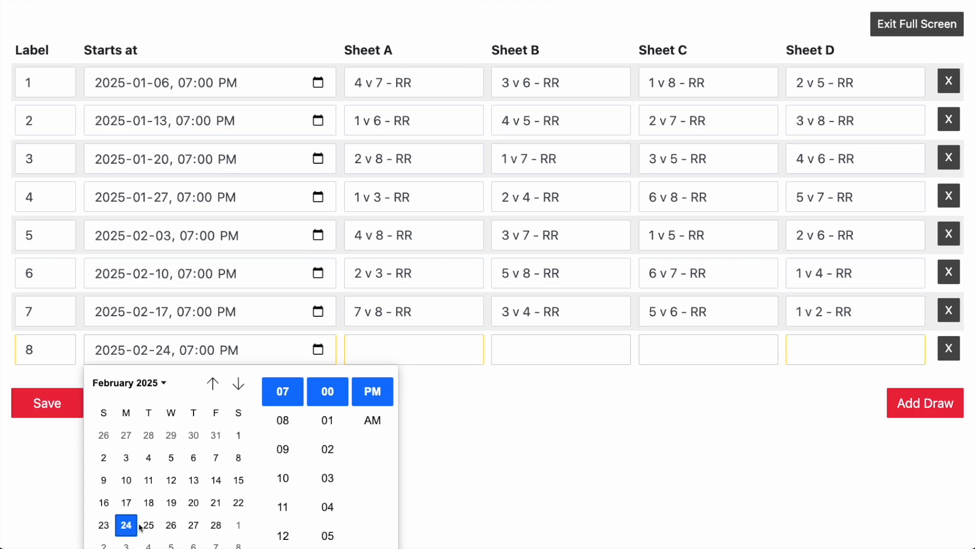
{"action": "left_click", "coordinate": [548, 390]}
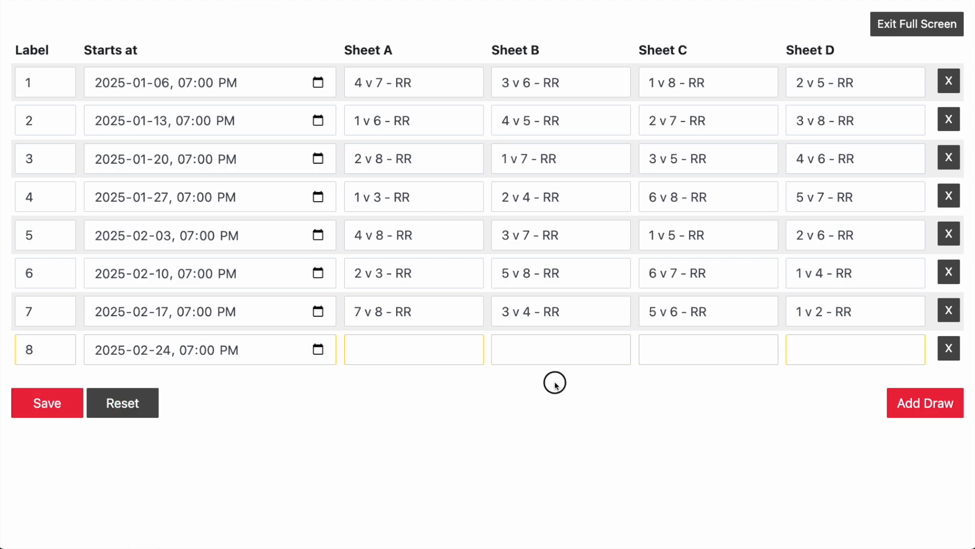
{"action": "left_click", "coordinate": [46, 412]}
Clear the games on Sheets C and B in draw 7.
{"action": "left_click", "coordinate": [429, 345]}
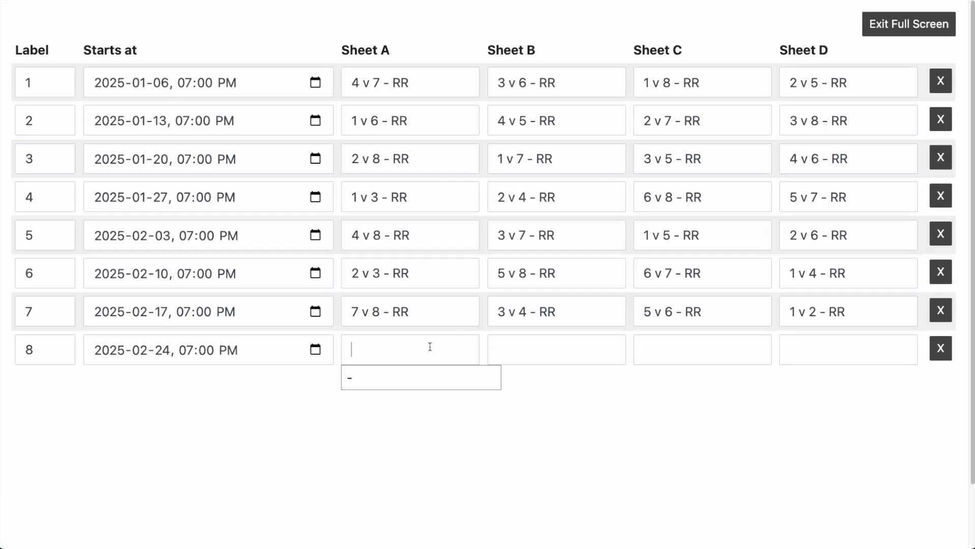
{"action": "left_click", "coordinate": [632, 415]}
{"action": "left_click", "coordinate": [706, 313]}
{"action": "left_click", "coordinate": [692, 335]}
{"action": "left_click", "coordinate": [605, 310]}
{"action": "left_click", "coordinate": [559, 339]}
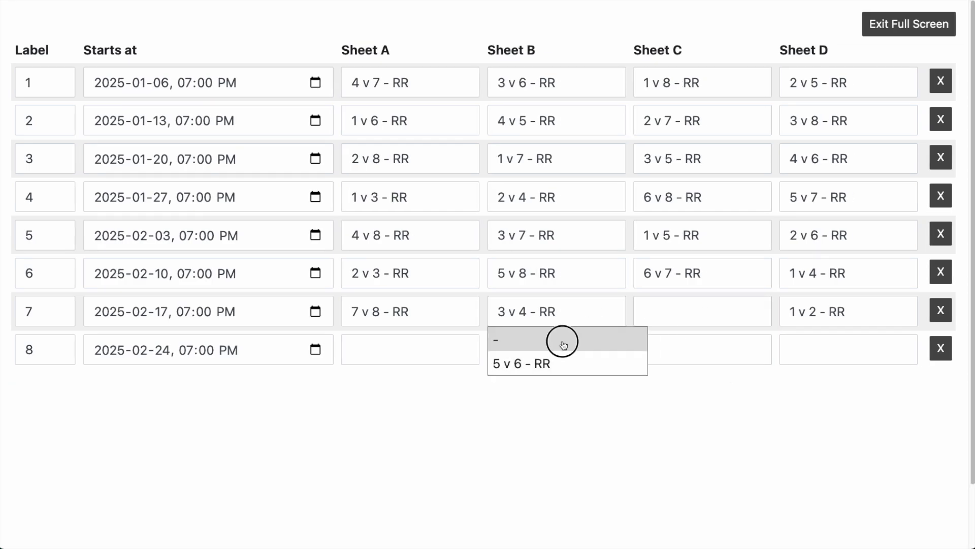
Assign 3 v 4 - RR to Sheet B and 5 v 6 - RR to Sheet C in draw 8, and save the schedule.
{"action": "left_click", "coordinate": [521, 352]}
{"action": "left_click", "coordinate": [523, 402]}
{"action": "left_click", "coordinate": [659, 358]}
{"action": "left_click", "coordinate": [684, 400]}
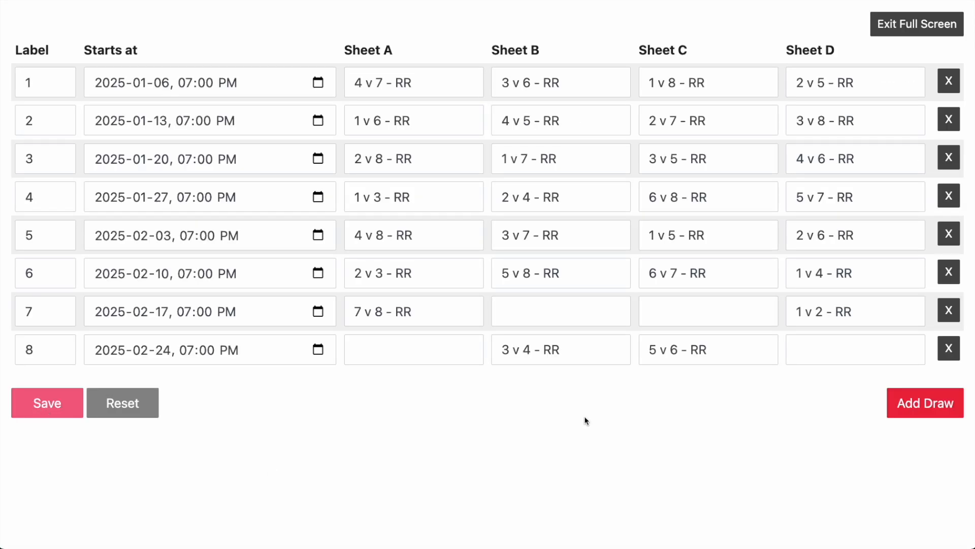
Clear the games on Sheets B and C in draw 8 and remove that draw.
{"action": "left_click", "coordinate": [576, 352]}
{"action": "left_click", "coordinate": [592, 374]}
{"action": "left_click", "coordinate": [697, 342]}
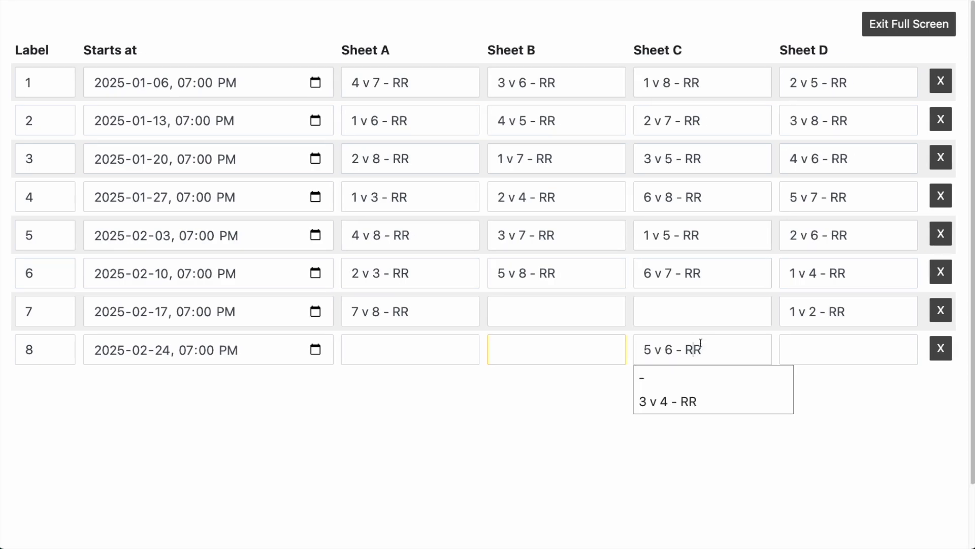
{"action": "left_click", "coordinate": [699, 390]}
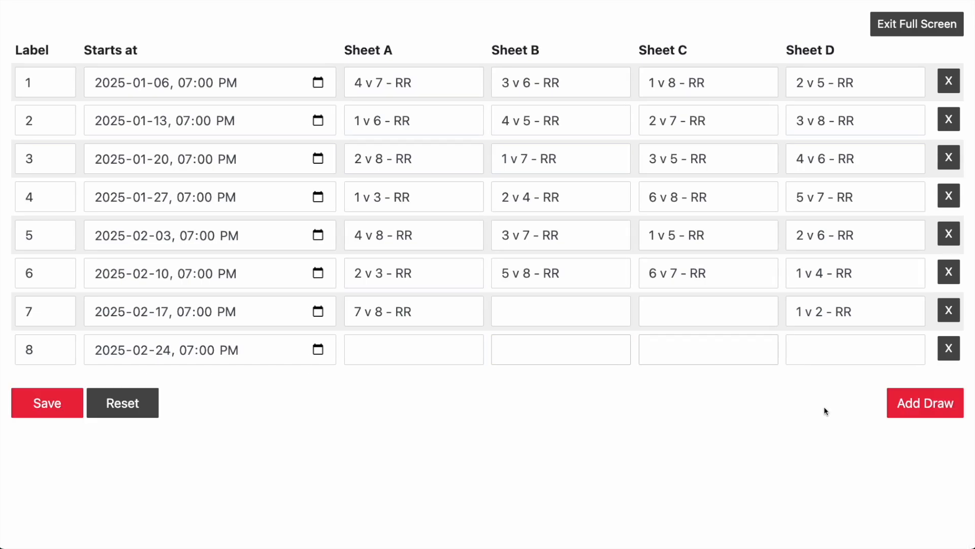
{"action": "left_click", "coordinate": [942, 349]}
Assign 3 v 4 - RR to Sheet B and 5 v 6 - RR to Sheet C in draw 7, save, and exit full screen.
{"action": "left_click", "coordinate": [530, 319]}
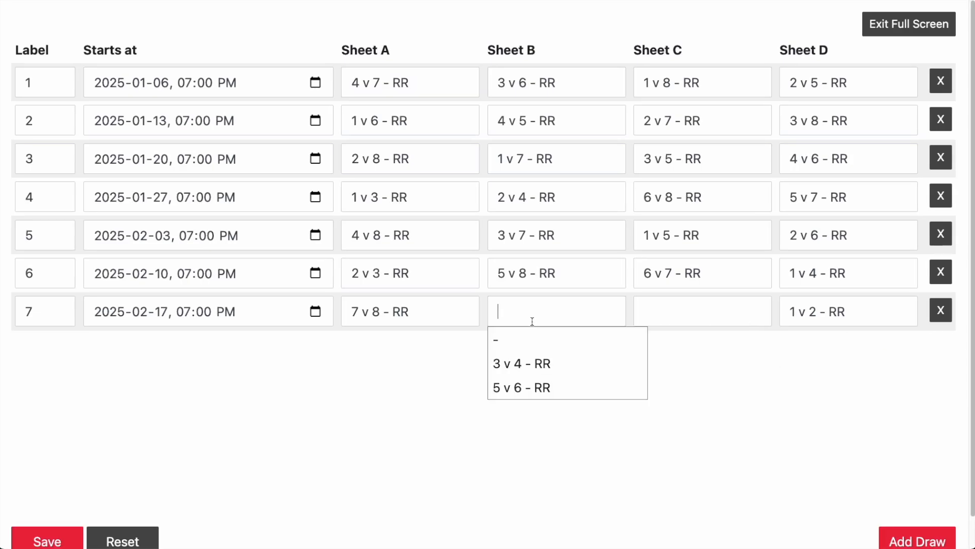
{"action": "left_click", "coordinate": [531, 364]}
{"action": "left_click", "coordinate": [690, 316]}
{"action": "left_click", "coordinate": [684, 362]}
{"action": "left_click", "coordinate": [68, 366]}
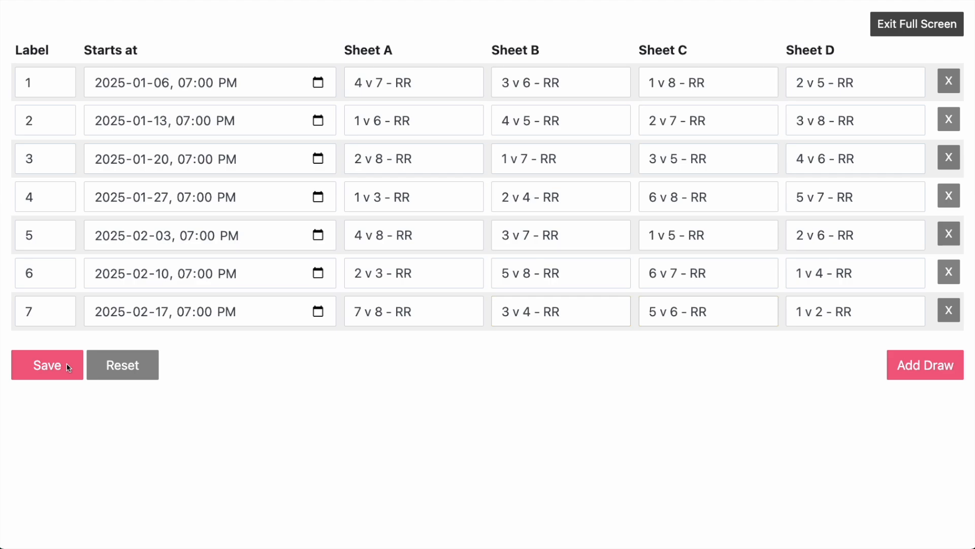
{"action": "left_click", "coordinate": [898, 34]}
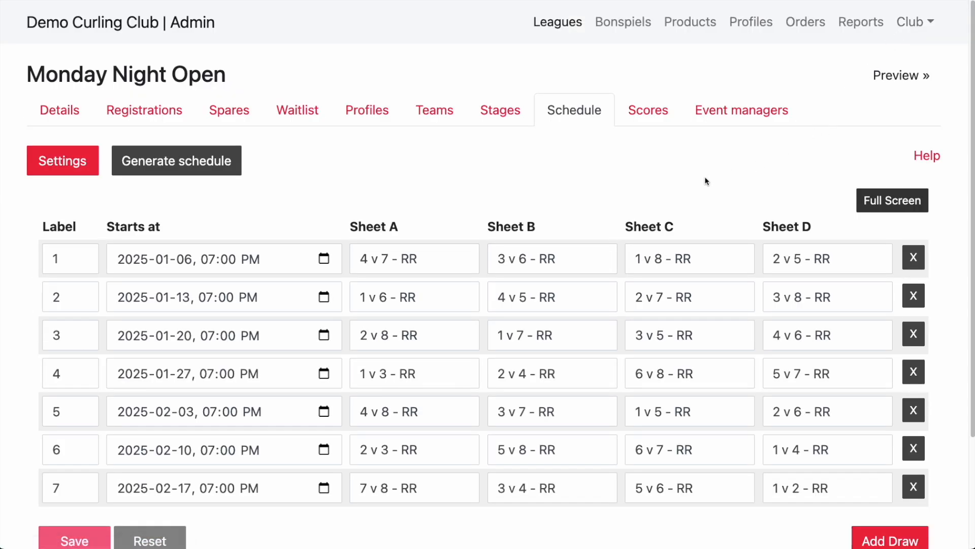
Start a new round robin stage for the league and name it RR2.
{"action": "left_click", "coordinate": [500, 118]}
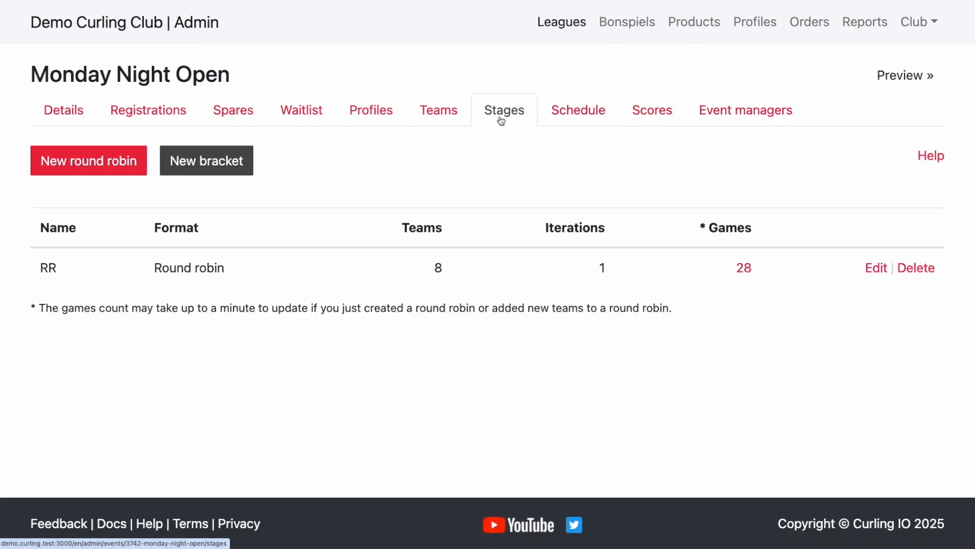
{"action": "left_click", "coordinate": [87, 165]}
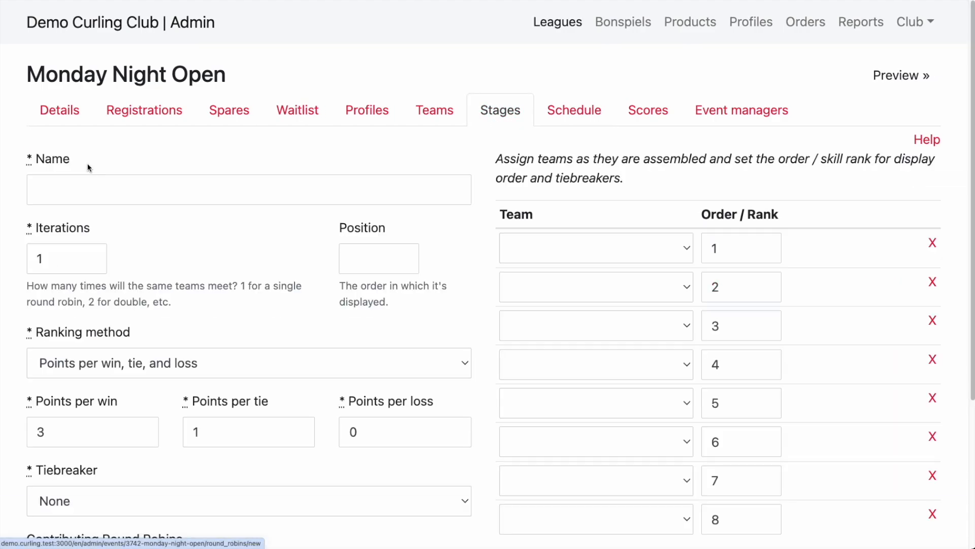
{"action": "left_click", "coordinate": [103, 196]}
{"action": "type", "text": "RR2"}
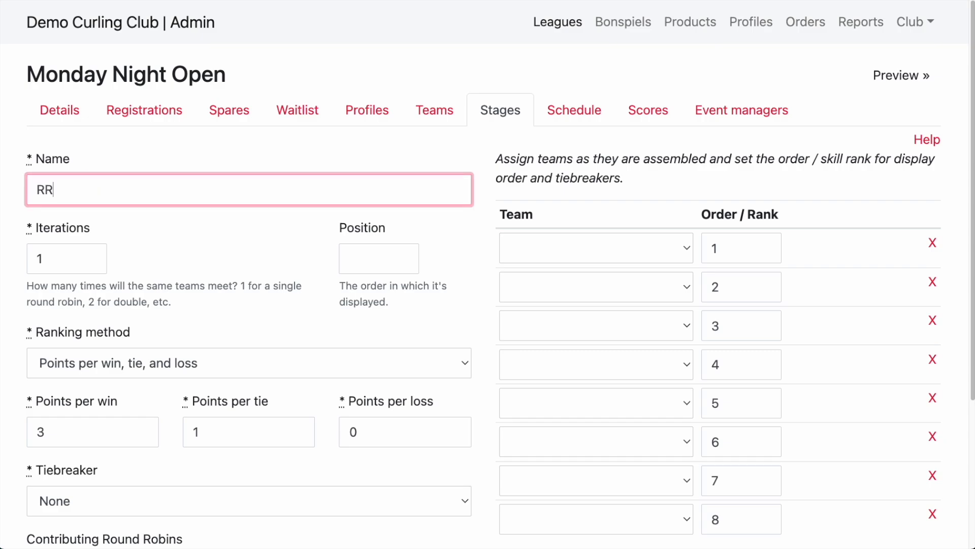
Assign Team 1, Team 2, Team 3 and Team 4 to ranks 1 to 4 of the RR2 round robin.
{"action": "scroll", "coordinate": [595, 219], "scroll_direction": "down", "scroll_amount": 2}
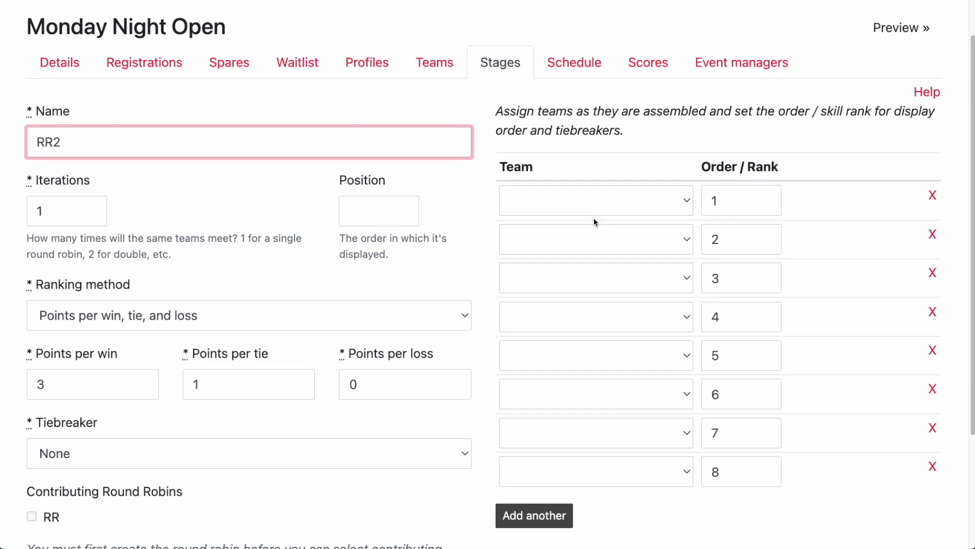
{"action": "left_click", "coordinate": [604, 206]}
{"action": "left_click", "coordinate": [604, 218]}
{"action": "left_click", "coordinate": [597, 248]}
{"action": "left_click", "coordinate": [596, 275]}
{"action": "left_click", "coordinate": [595, 279]}
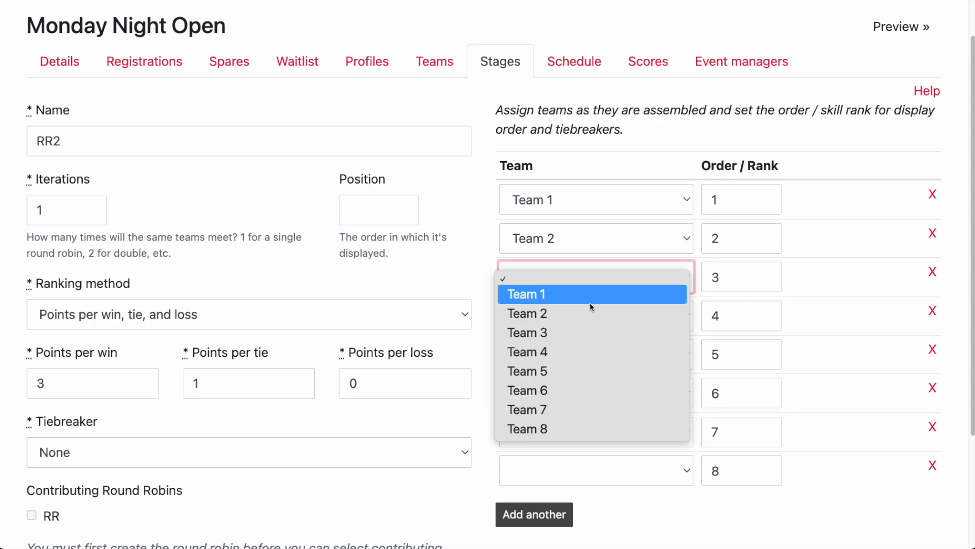
{"action": "left_click", "coordinate": [587, 329]}
{"action": "left_click", "coordinate": [588, 328]}
{"action": "left_click", "coordinate": [587, 393]}
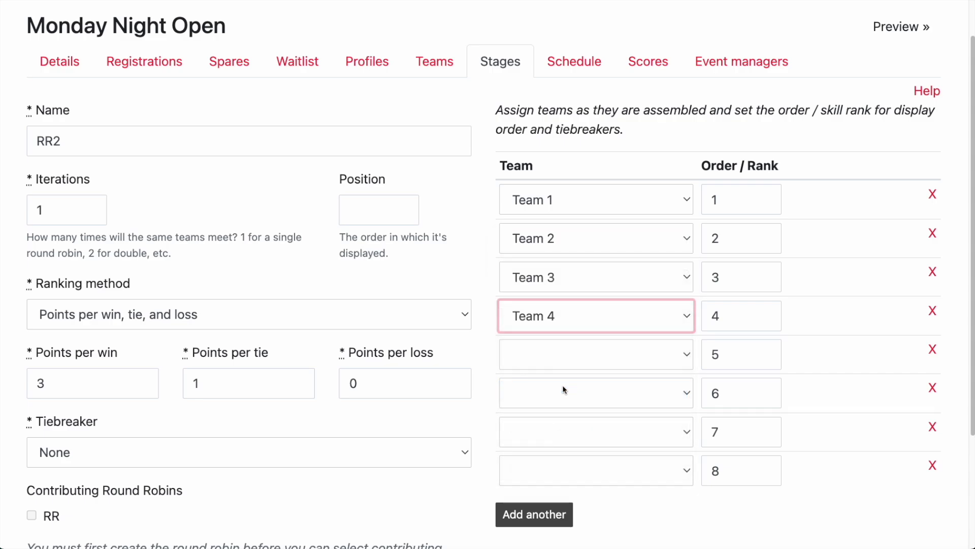
Assign Team 5, Team 6, Team 7 and Team 8 to ranks 5 to 8 of the RR2 round robin.
{"action": "left_click", "coordinate": [569, 354]}
{"action": "left_click", "coordinate": [553, 446]}
{"action": "left_click", "coordinate": [580, 398]}
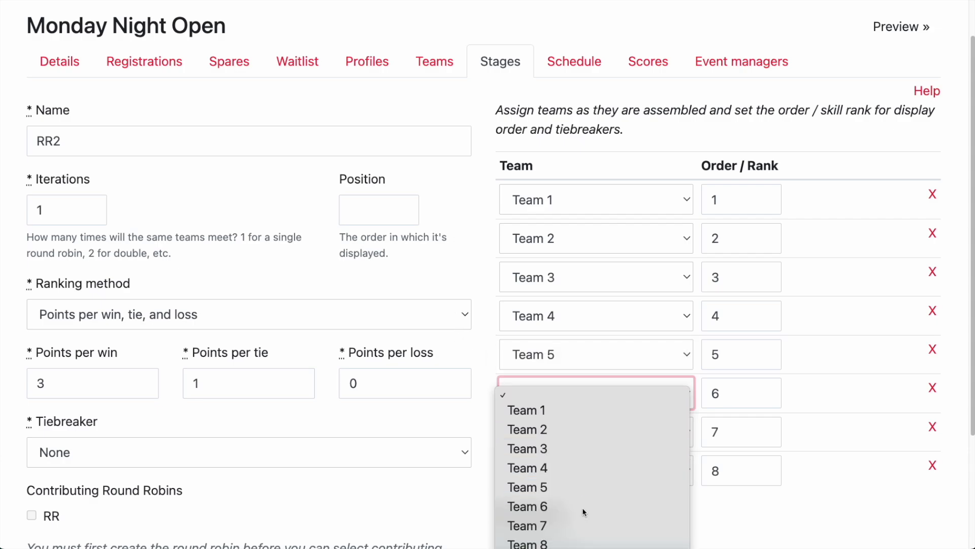
{"action": "left_click", "coordinate": [583, 507]}
{"action": "left_click", "coordinate": [583, 430]}
{"action": "left_click", "coordinate": [559, 541]}
{"action": "left_click", "coordinate": [602, 465]}
{"action": "left_click", "coordinate": [564, 546]}
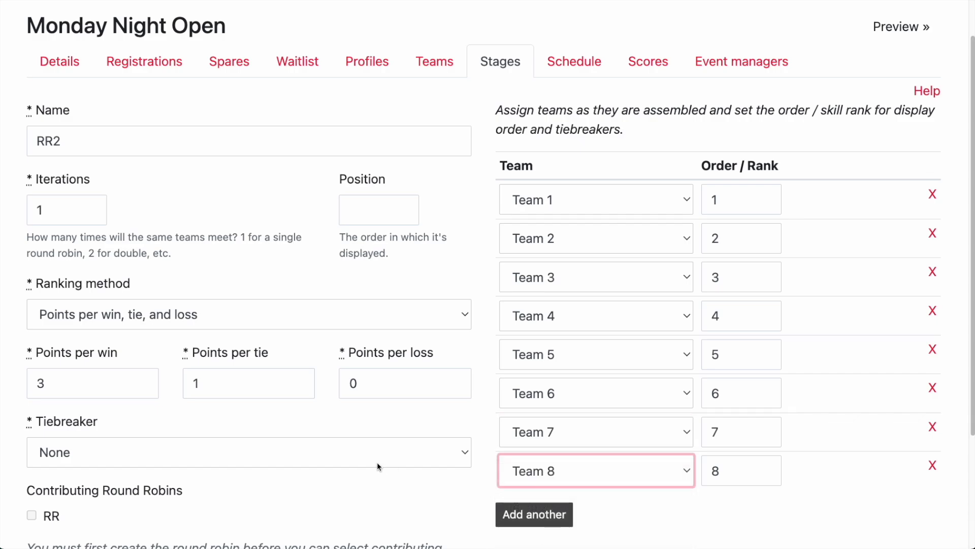
{"action": "left_click", "coordinate": [370, 480]}
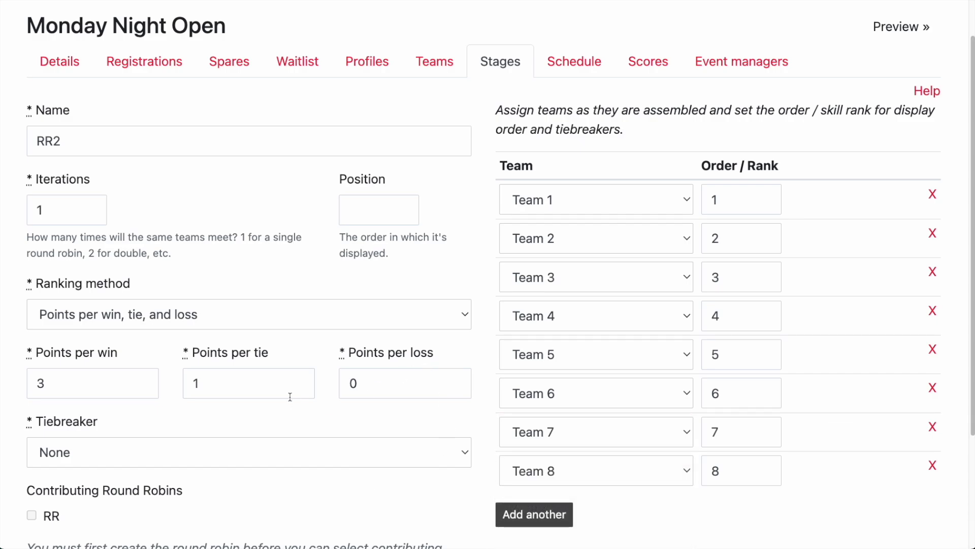
Choose the tiebreaker for RR2 and create the round robin.
{"action": "left_click", "coordinate": [242, 460]}
{"action": "left_click", "coordinate": [253, 472]}
{"action": "scroll", "coordinate": [289, 414], "scroll_direction": "down", "scroll_amount": 3}
{"action": "left_click", "coordinate": [108, 459]}
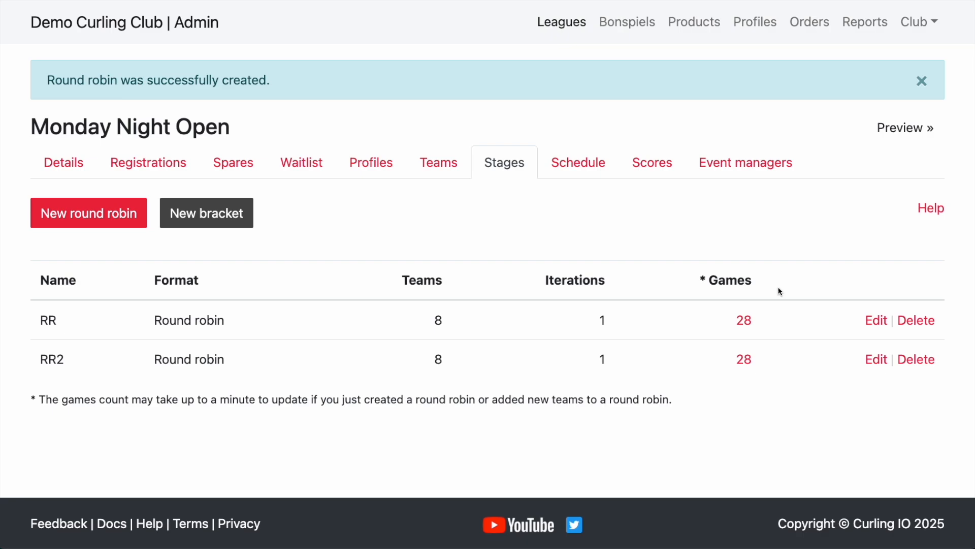
Generate the draw schedule for the RR2 games from the 8 teams, 4 sheets template and continue to the schedule.
{"action": "left_click", "coordinate": [583, 163]}
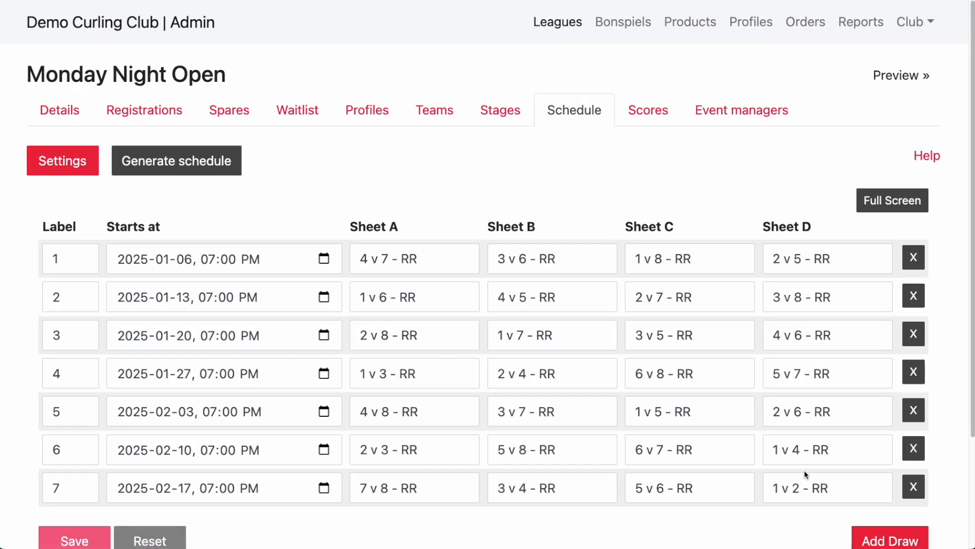
{"action": "left_click", "coordinate": [206, 162]}
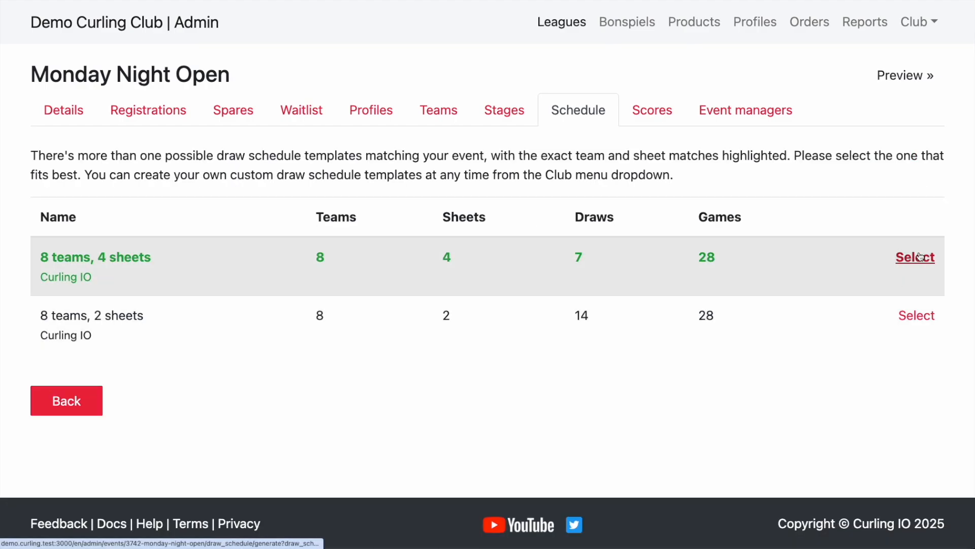
{"action": "left_click", "coordinate": [920, 256]}
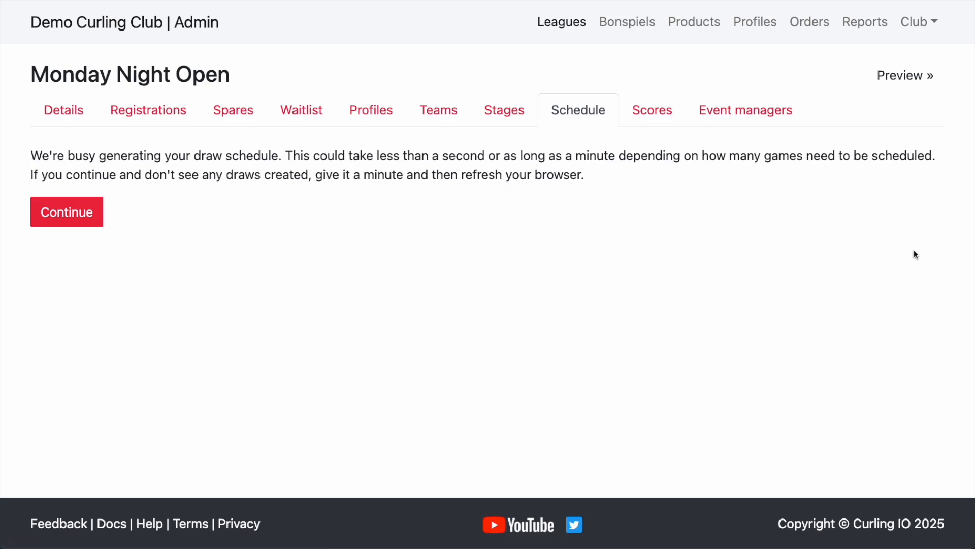
{"action": "left_click", "coordinate": [77, 210]}
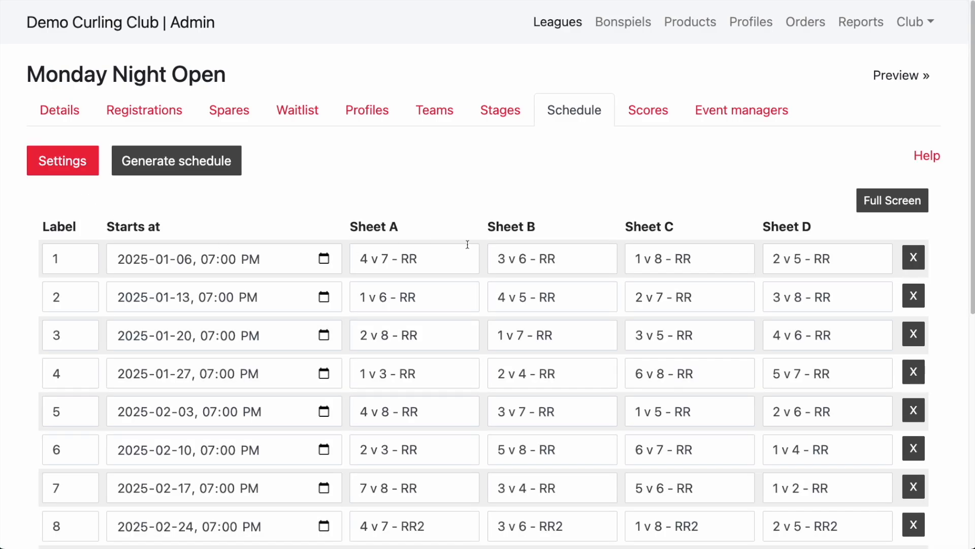
Review the extended schedule through draw 14, comparing the RR games in draw 1 with the RR2 games in draw 8.
{"action": "scroll", "coordinate": [675, 197], "scroll_direction": "down", "scroll_amount": 4}
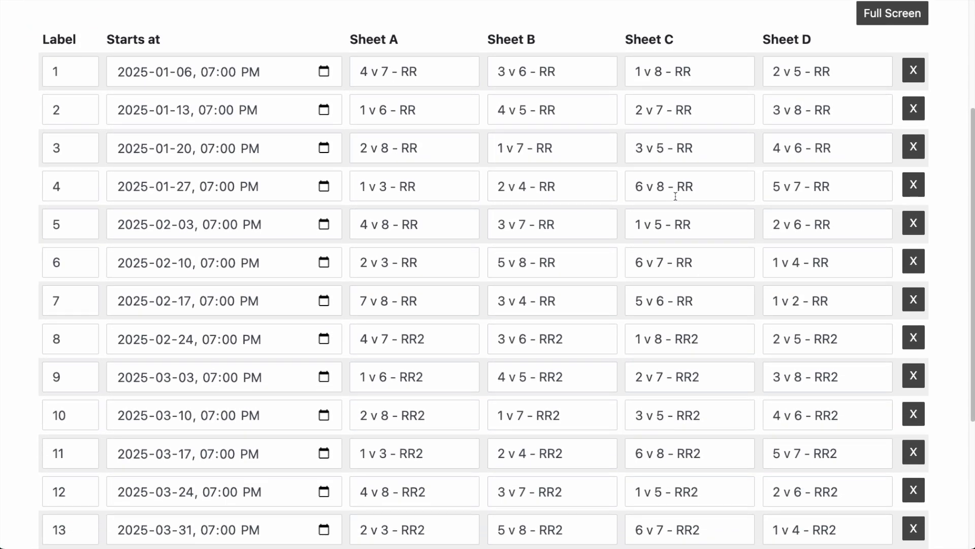
{"action": "left_click", "coordinate": [442, 342]}
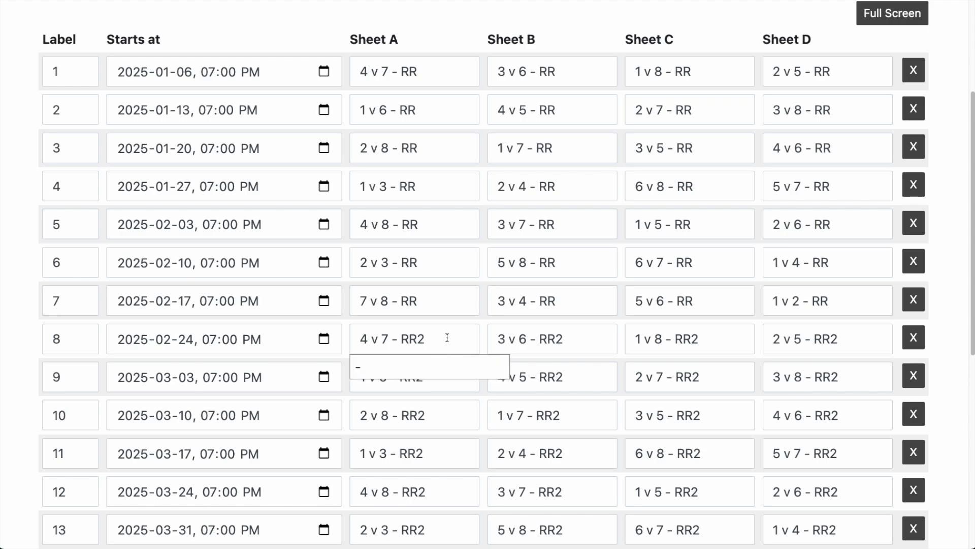
{"action": "left_click", "coordinate": [437, 82]}
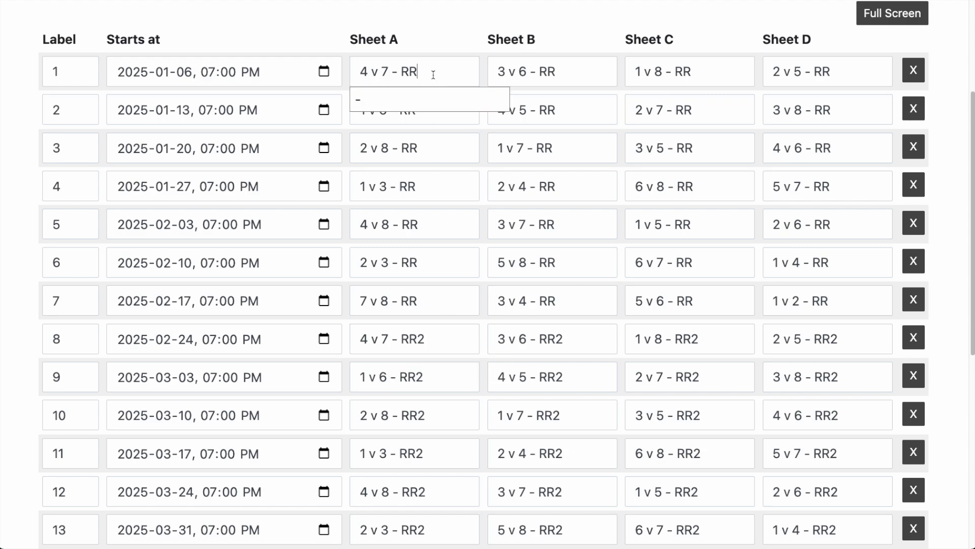
{"action": "left_click", "coordinate": [595, 347]}
{"action": "left_click", "coordinate": [581, 66]}
{"action": "left_click", "coordinate": [633, 22]}
{"action": "scroll", "coordinate": [351, 303], "scroll_direction": "down", "scroll_amount": 5}
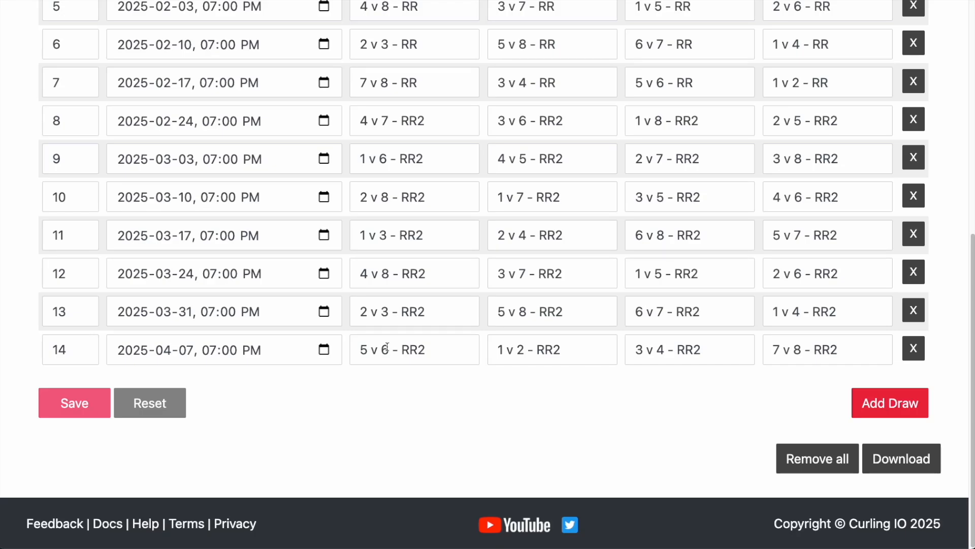
{"action": "scroll", "coordinate": [387, 346], "scroll_direction": "up", "scroll_amount": 10}
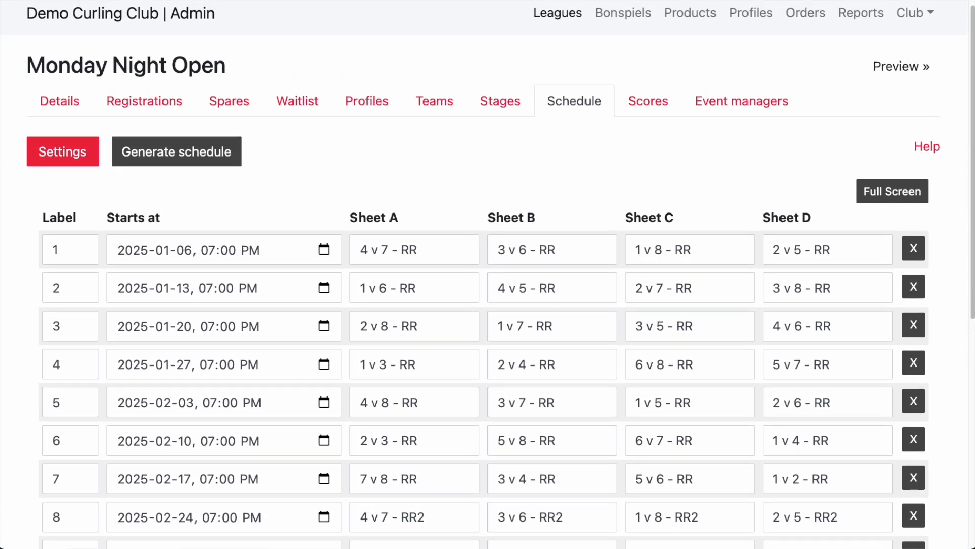
Open the club's schedule templates and look through the list of available templates.
{"action": "left_click", "coordinate": [918, 15]}
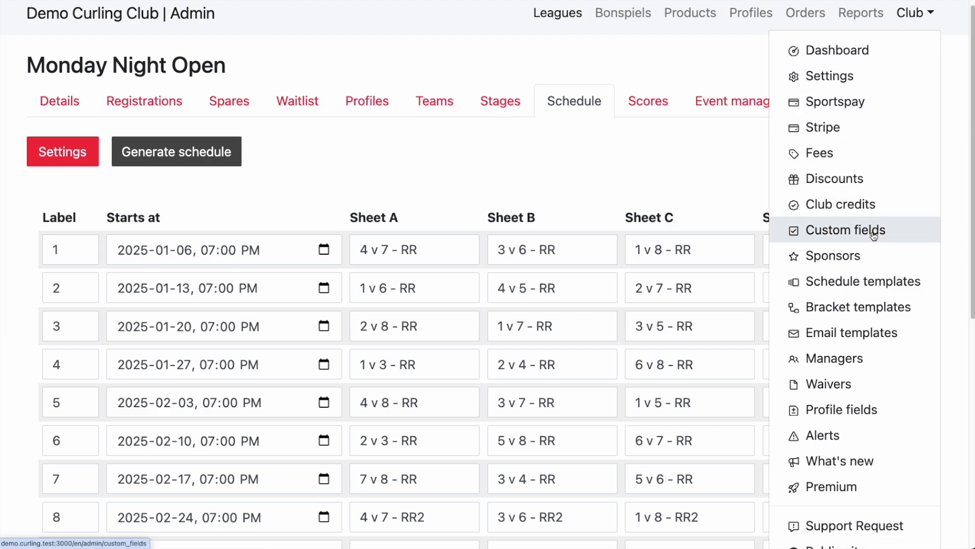
{"action": "left_click", "coordinate": [863, 286]}
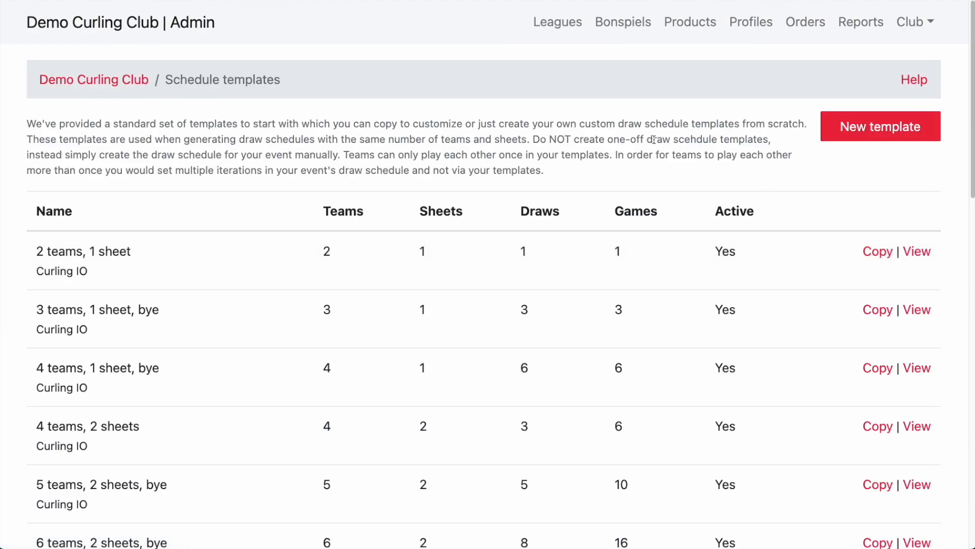
{"action": "scroll", "coordinate": [655, 140], "scroll_direction": "down", "scroll_amount": 2}
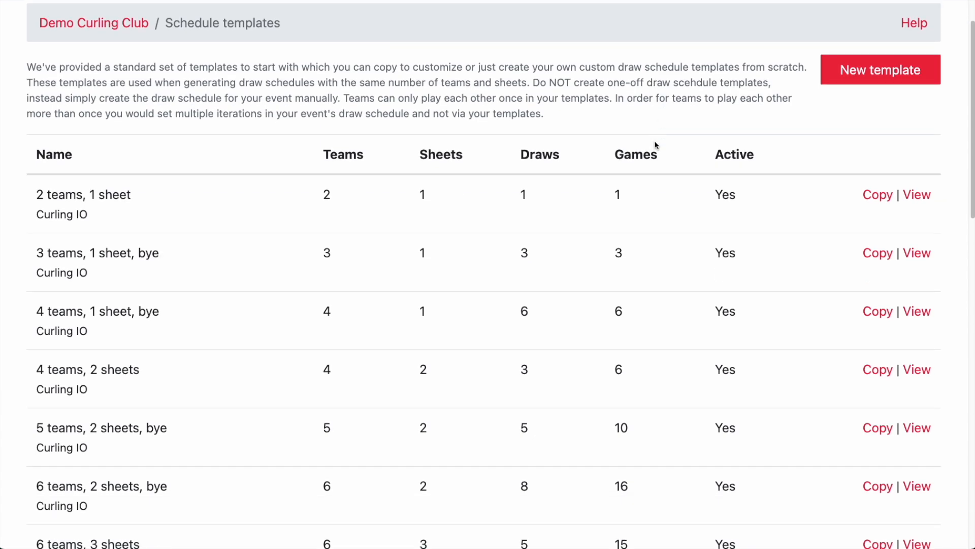
Look through the rest of the first page of schedule templates and the templates on the second page.
{"action": "scroll", "coordinate": [655, 146], "scroll_direction": "down", "scroll_amount": 2}
{"action": "scroll", "coordinate": [656, 148], "scroll_direction": "down", "scroll_amount": 5}
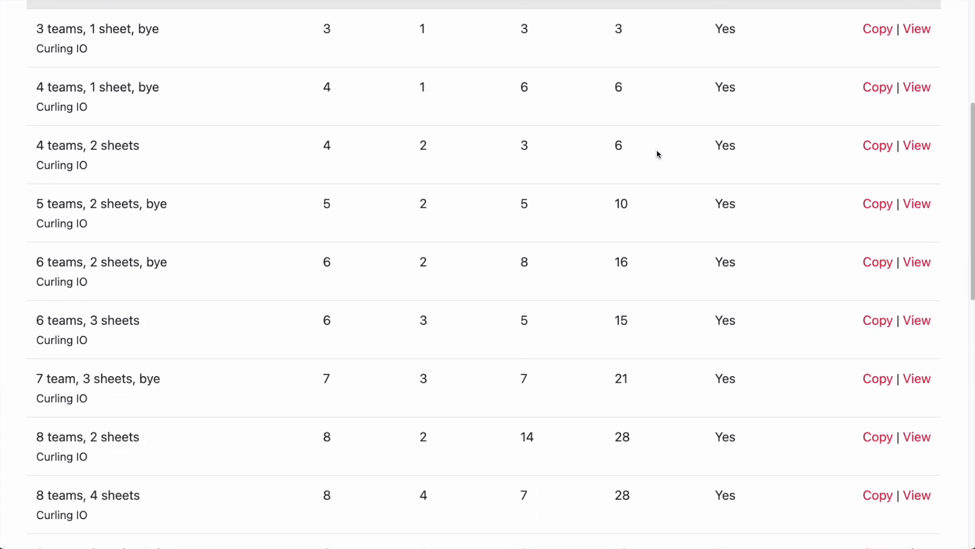
{"action": "scroll", "coordinate": [657, 149], "scroll_direction": "down", "scroll_amount": 10}
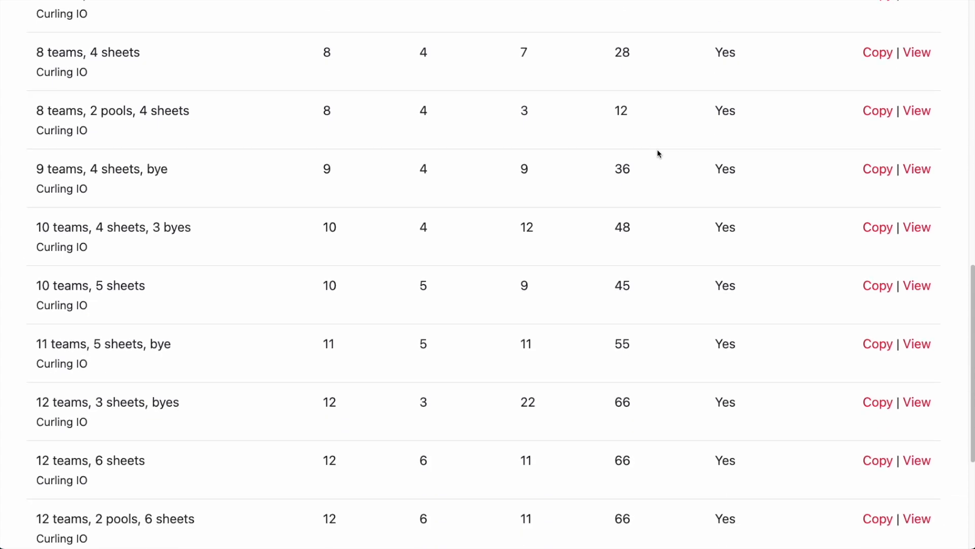
{"action": "scroll", "coordinate": [658, 153], "scroll_direction": "down", "scroll_amount": 5}
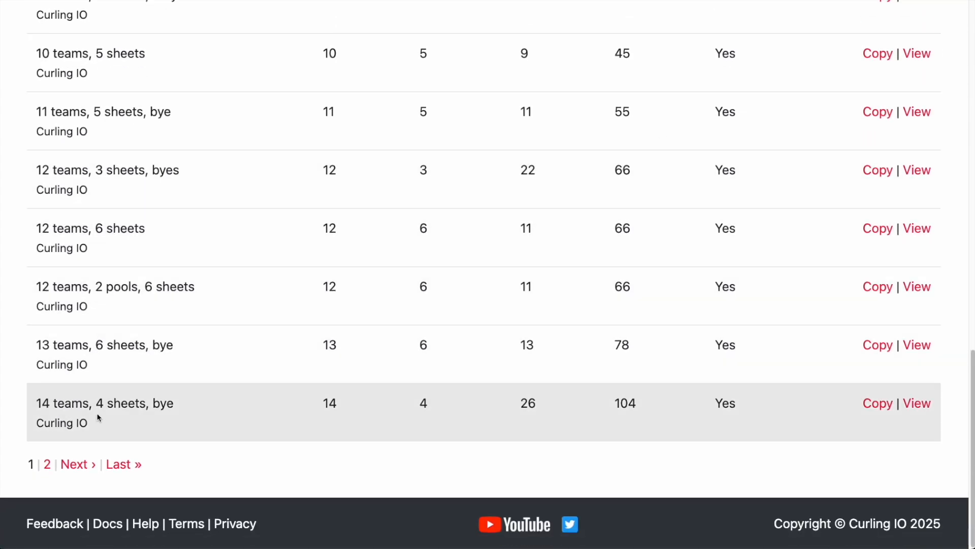
{"action": "left_click", "coordinate": [78, 464]}
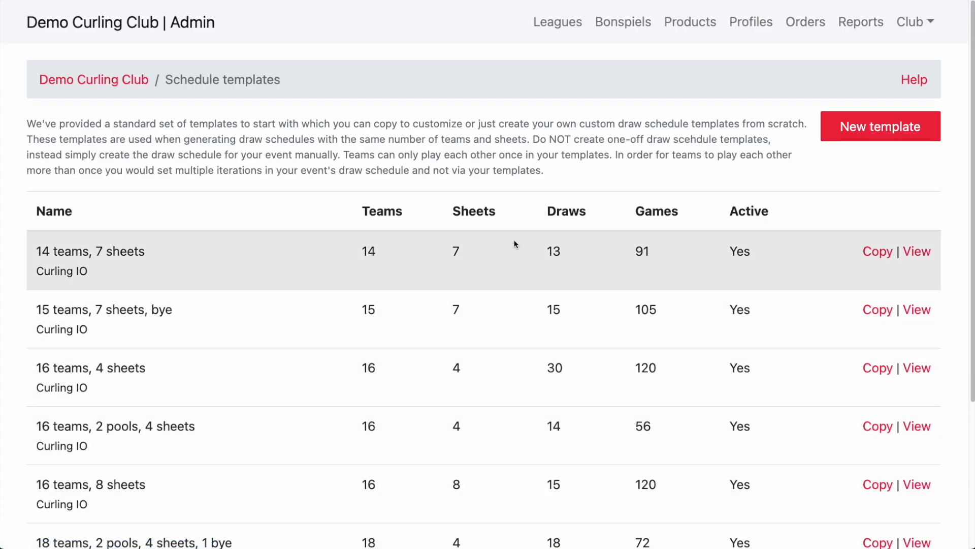
{"action": "scroll", "coordinate": [612, 171], "scroll_direction": "down", "scroll_amount": 3}
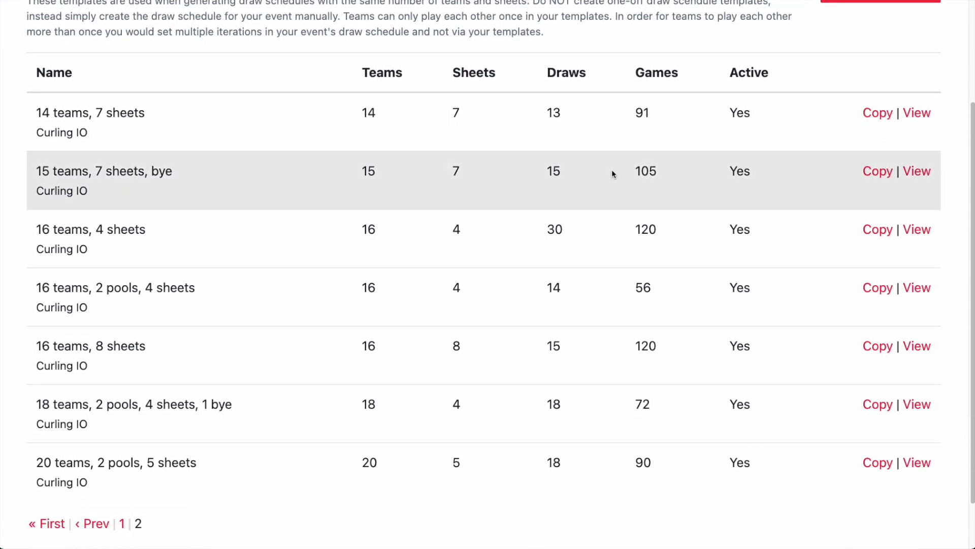
{"action": "scroll", "coordinate": [609, 172], "scroll_direction": "up", "scroll_amount": 3}
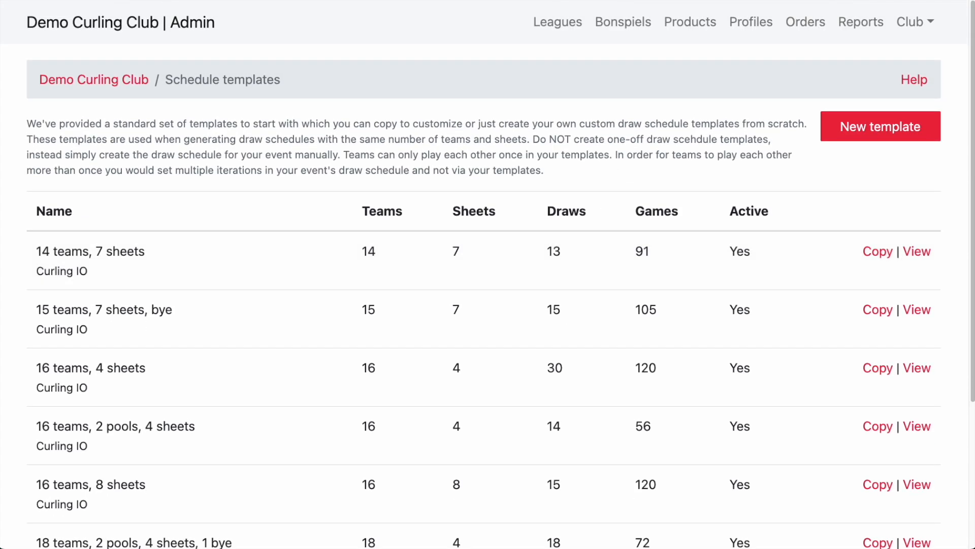